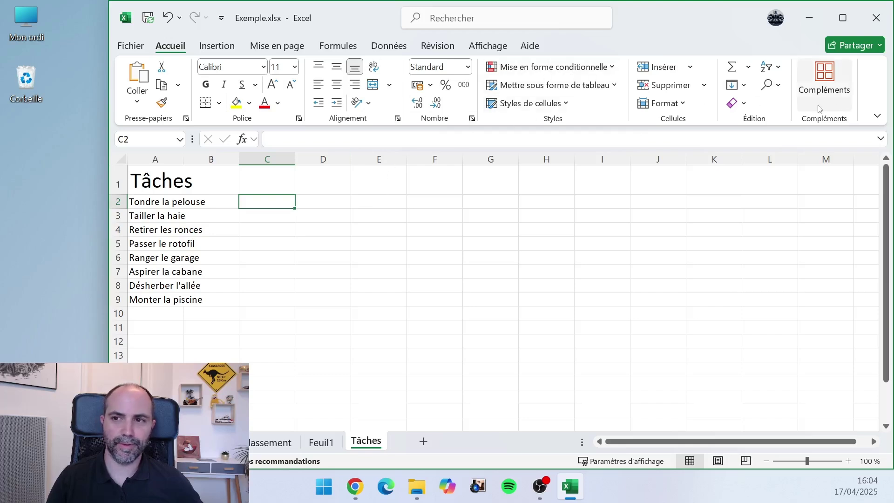
# Customize the ribbon to enable the Développeur tab among the main tabs
pyautogui.rightClick(868, 89)
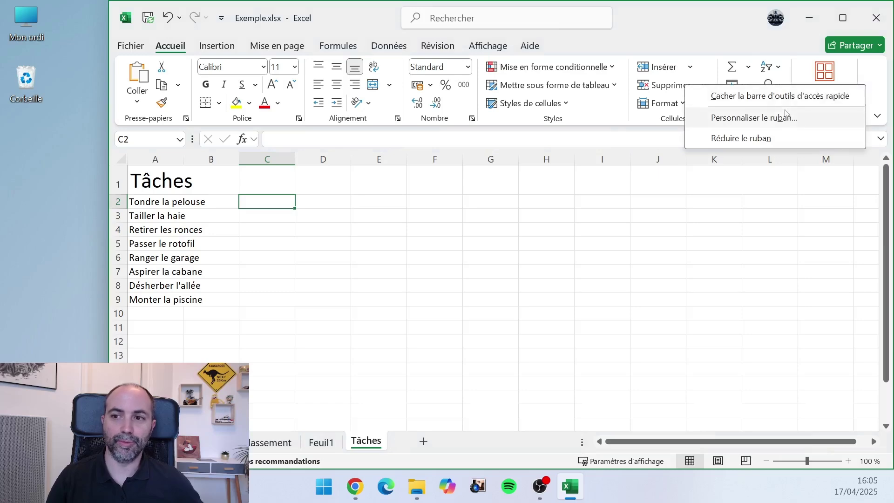
pyautogui.click(754, 118)
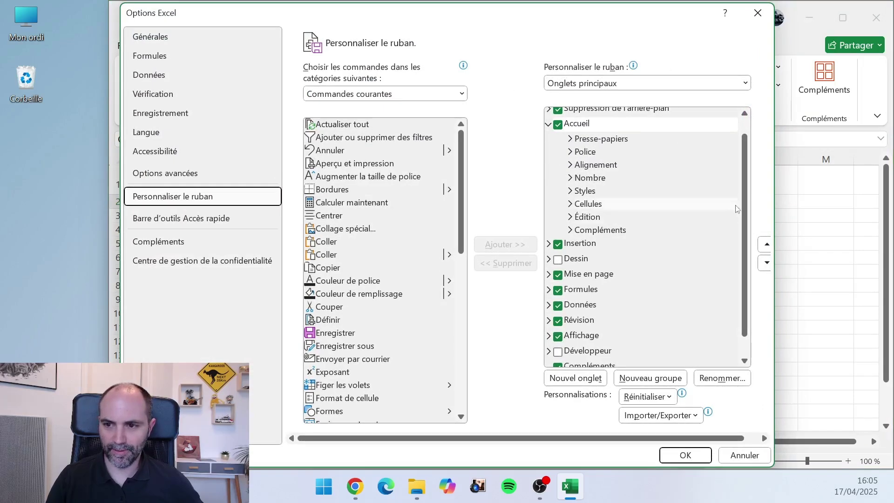
pyautogui.moveTo(744, 188); pyautogui.dragTo(744, 227)
pyautogui.click(557, 329)
pyautogui.click(686, 454)
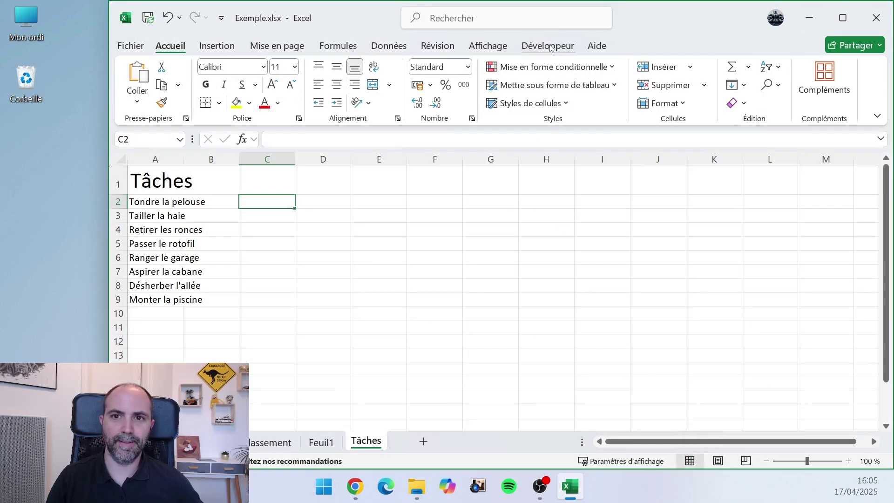
# Insert a form-control checkbox in cell C2 beside "Tondre la pelouse" and delete its caption text
pyautogui.click(551, 49)
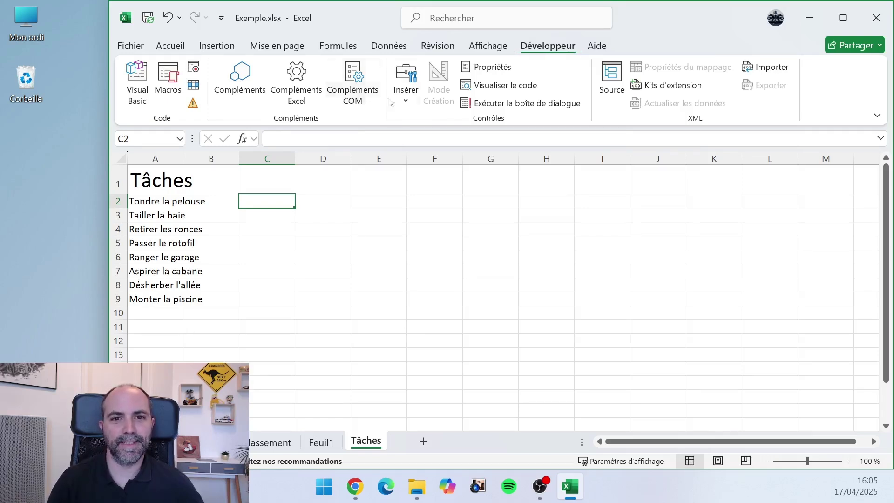
pyautogui.click(406, 91)
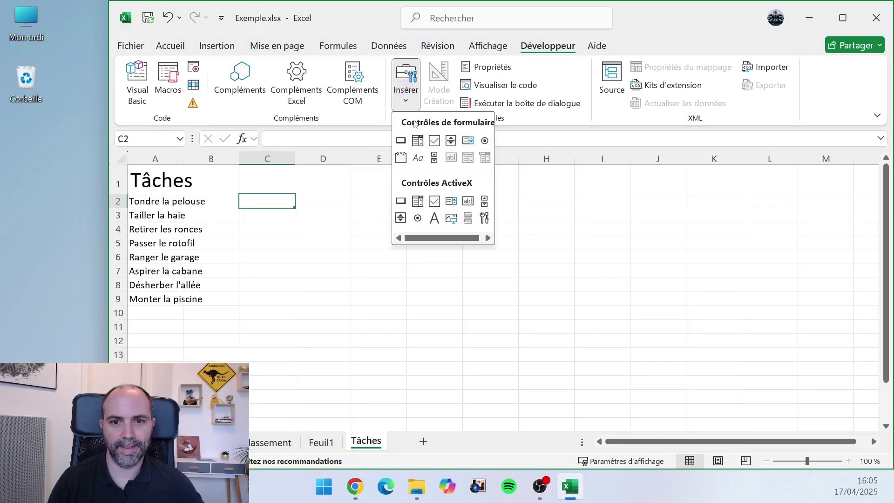
pyautogui.click(435, 141)
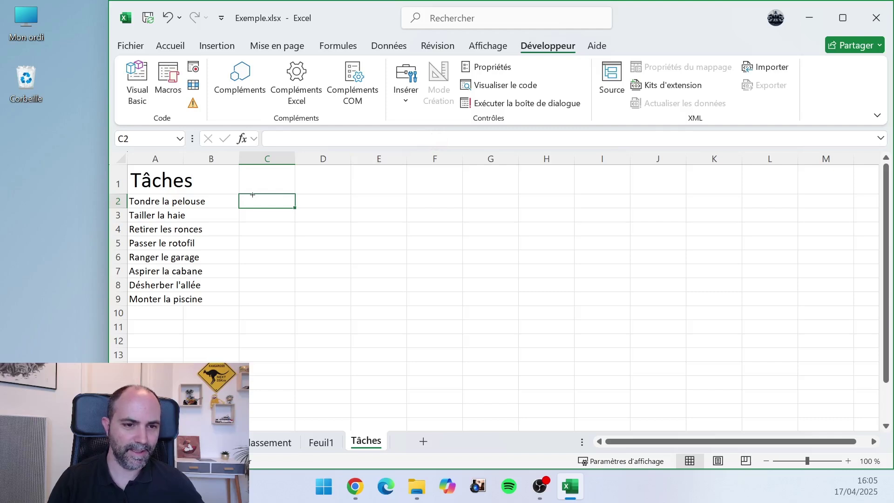
pyautogui.moveTo(252, 194); pyautogui.dragTo(269, 201)
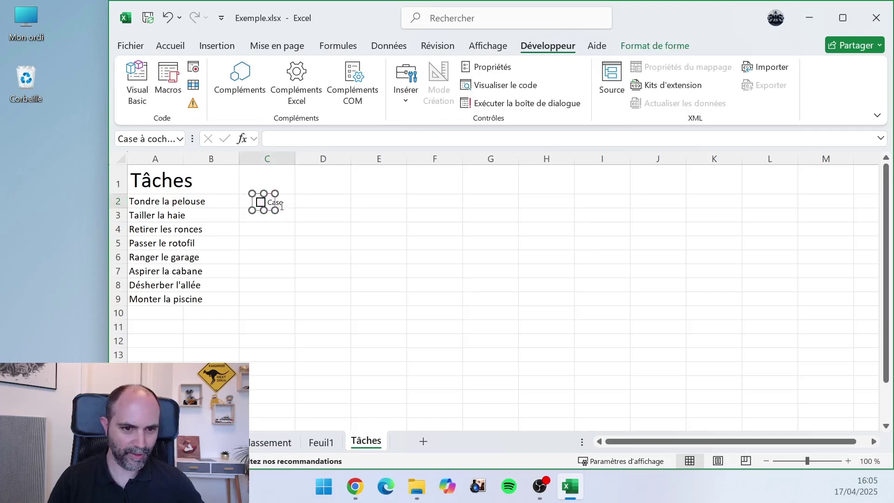
pyautogui.click(279, 201)
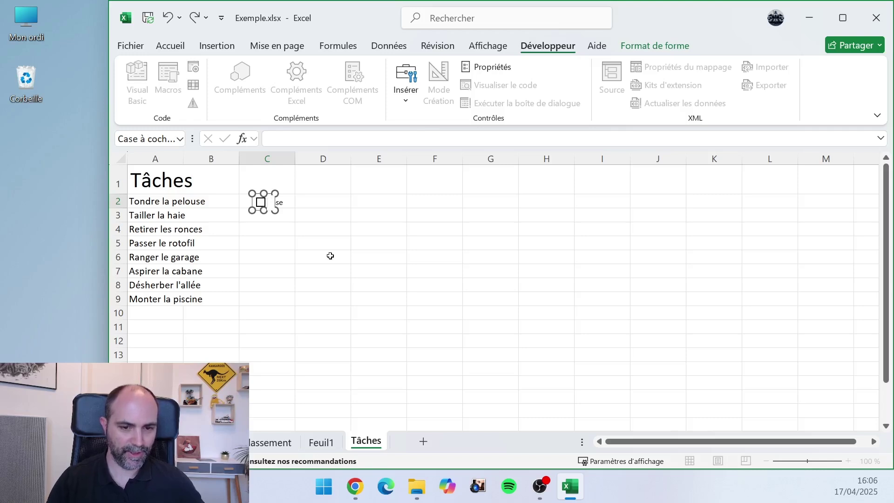
pyautogui.click(330, 257)
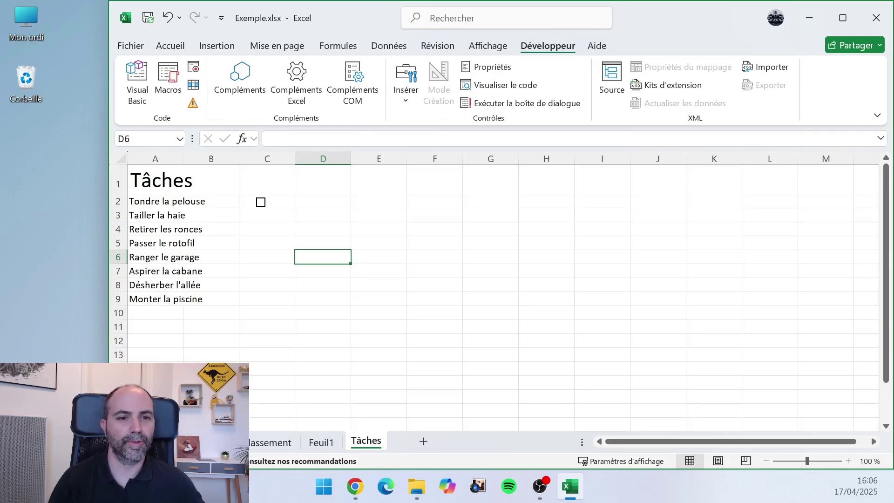
# Test the checkbox in C2 by ticking it and clearing it again
pyautogui.click(260, 202)
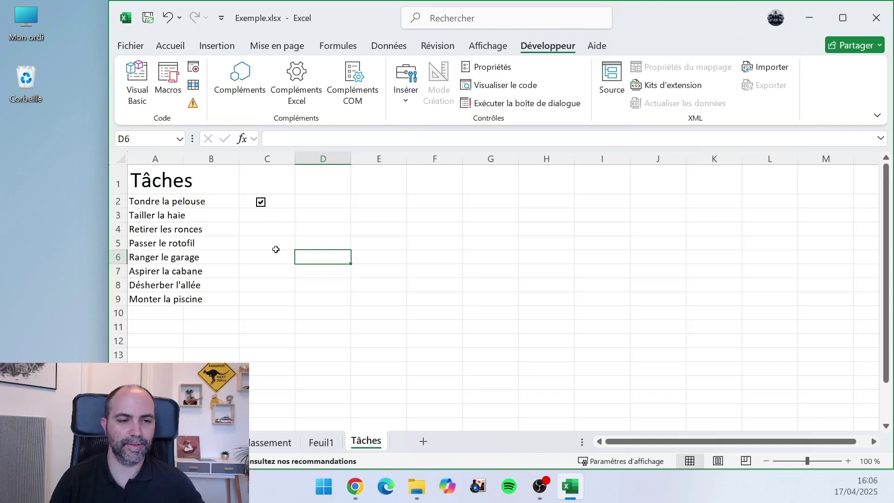
pyautogui.click(260, 202)
pyautogui.click(267, 242)
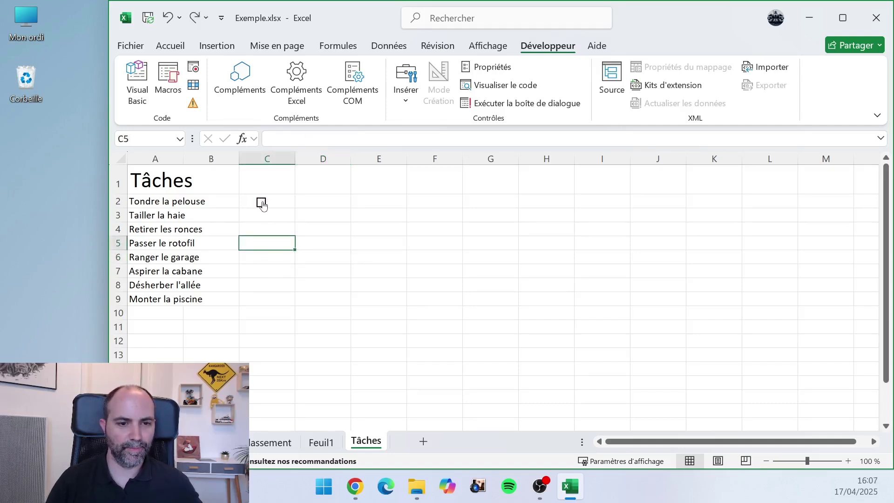
# Move the checkbox slightly so that it sits centred in cell C2
pyautogui.rightClick(262, 204)
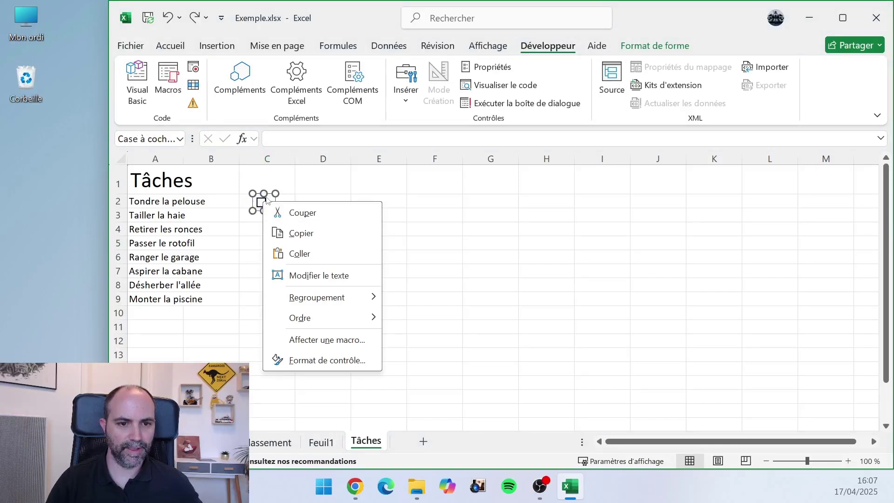
pyautogui.click(261, 203)
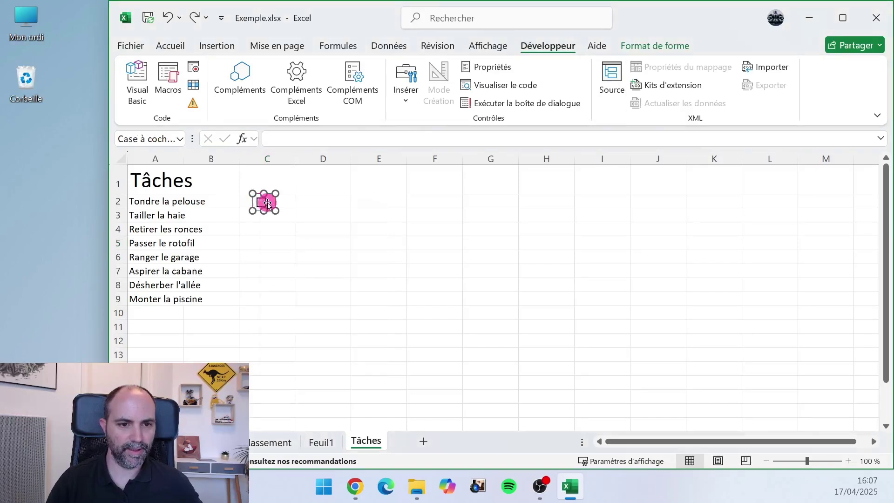
pyautogui.click(266, 202)
pyautogui.keyDown('ctrl'); pyautogui.click(266, 202); pyautogui.keyUp('ctrl')
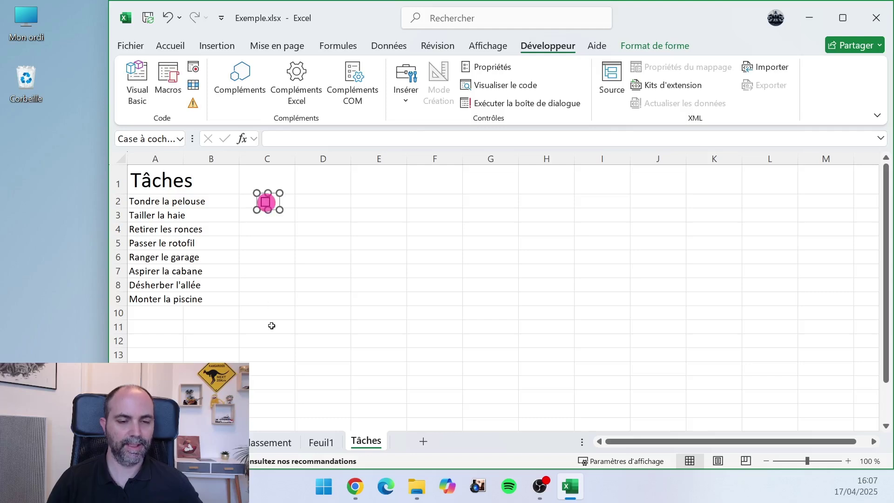
pyautogui.click(275, 224)
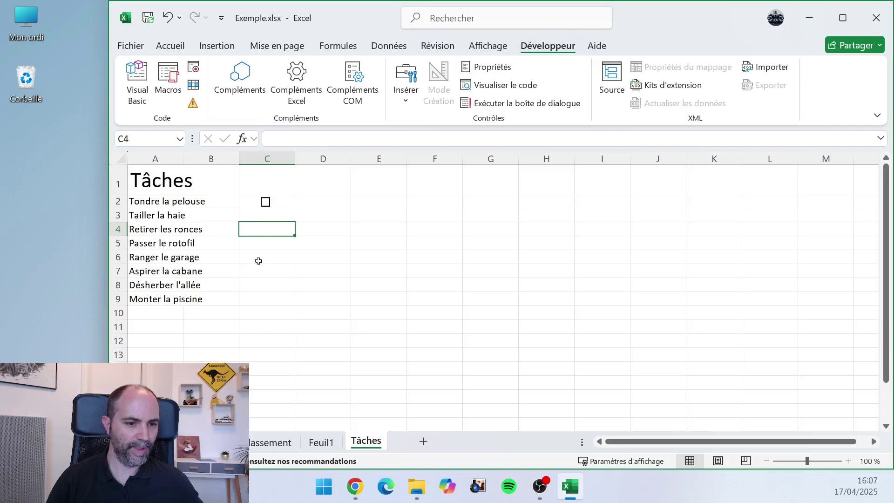
# Fill the checkbox from cell C2 down to C9 so every task has one
pyautogui.click(288, 203)
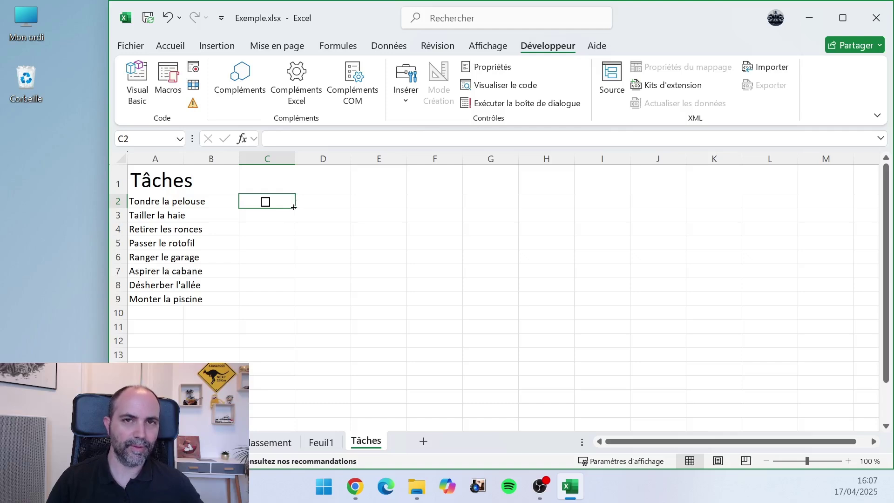
pyautogui.moveTo(293, 207); pyautogui.dragTo(288, 305)
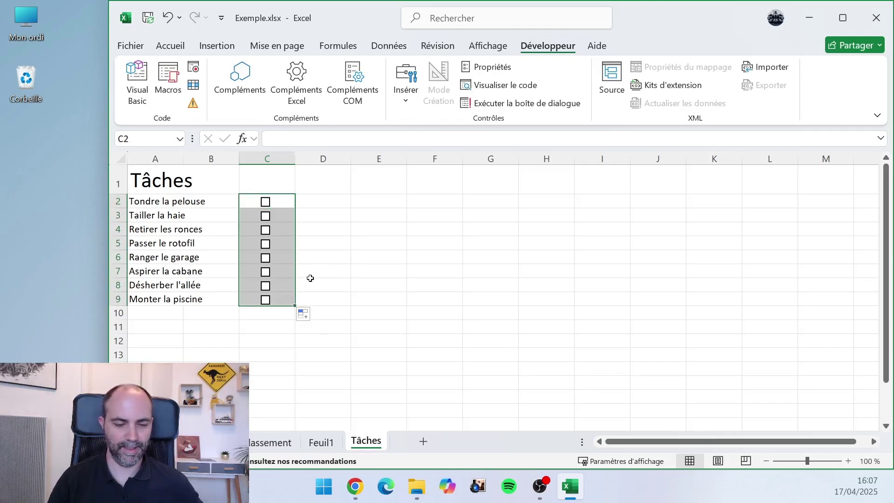
pyautogui.click(340, 256)
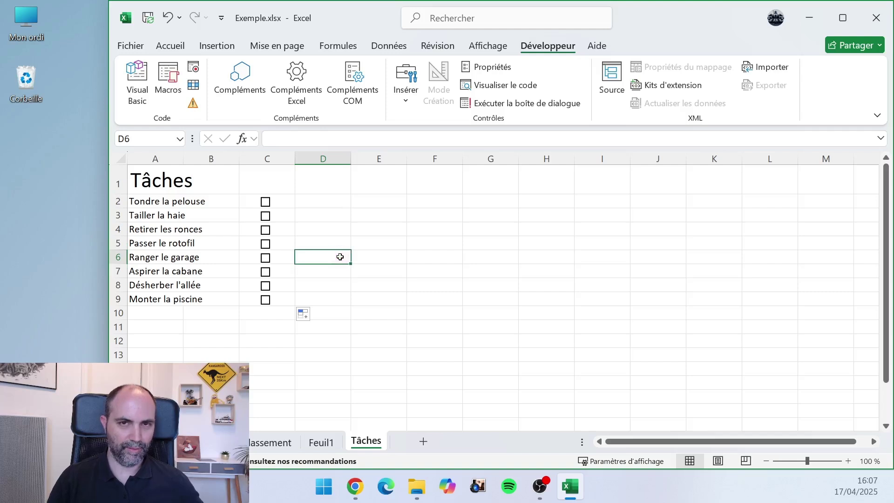
pyautogui.press('Left')
pyautogui.press('Left')
pyautogui.press('Up')
pyautogui.press('Up')
pyautogui.press('Up')
pyautogui.press('Up')
pyautogui.press('Right')
pyautogui.press('Down')
pyautogui.press('Down')
pyautogui.press('Down')
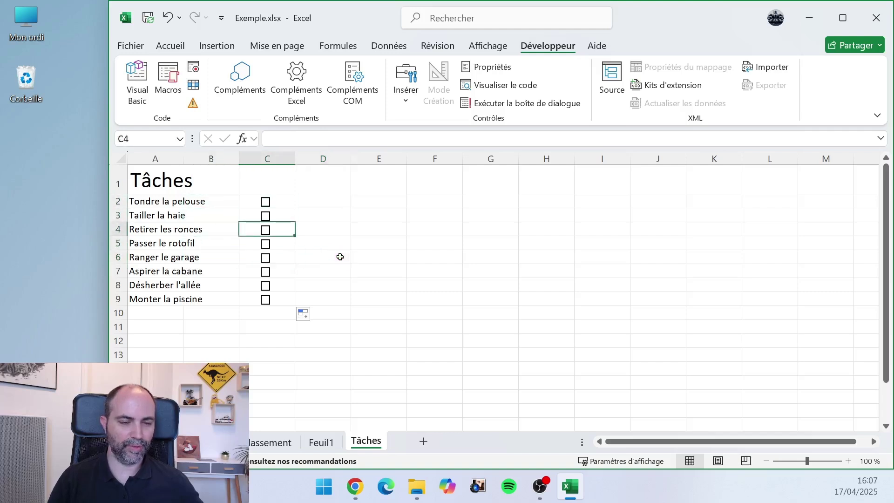
# Test the checkboxes for "Tondre la pelouse", "Passer le rotofil" and "Désherber l'allée" by ticking and clearing them
pyautogui.click(265, 202)
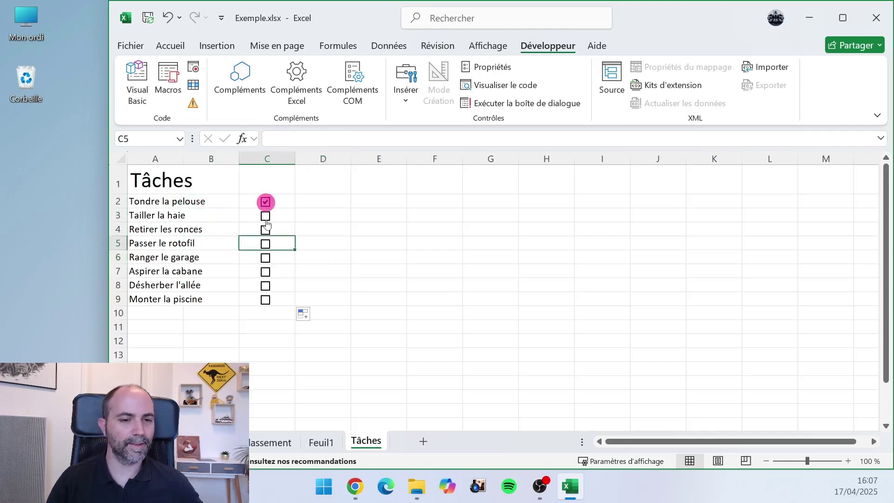
pyautogui.click(266, 244)
pyautogui.click(266, 285)
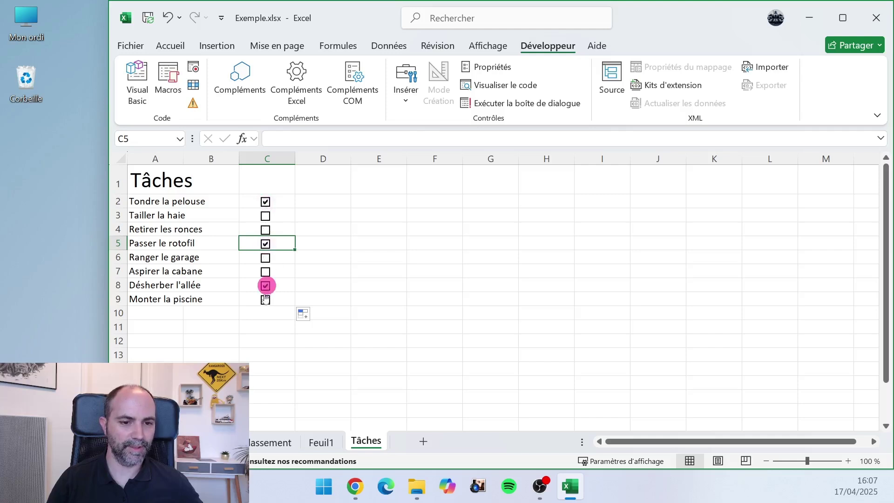
pyautogui.click(266, 242)
pyautogui.click(265, 200)
pyautogui.click(265, 283)
pyautogui.click(393, 267)
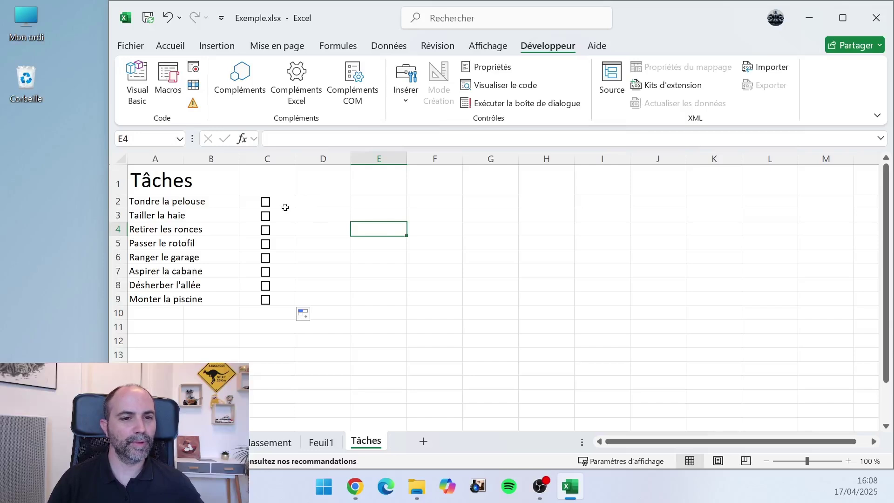
pyautogui.click(266, 202)
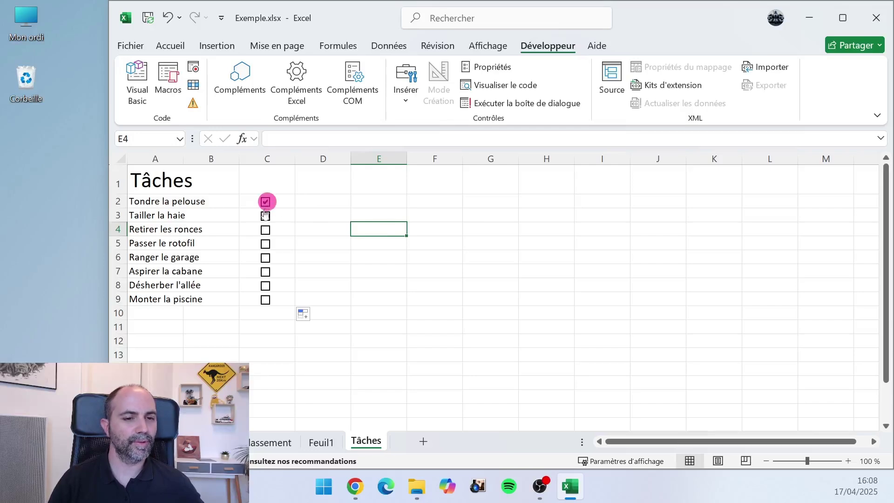
pyautogui.click(266, 244)
pyautogui.click(265, 202)
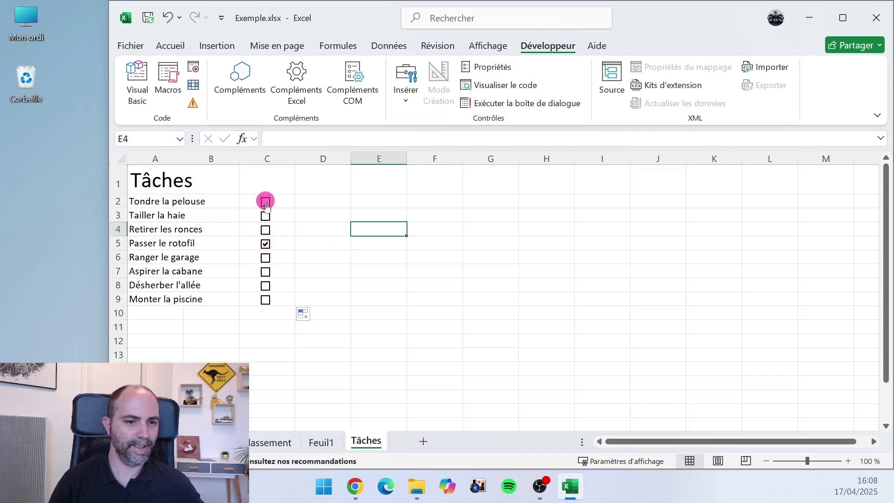
pyautogui.click(266, 244)
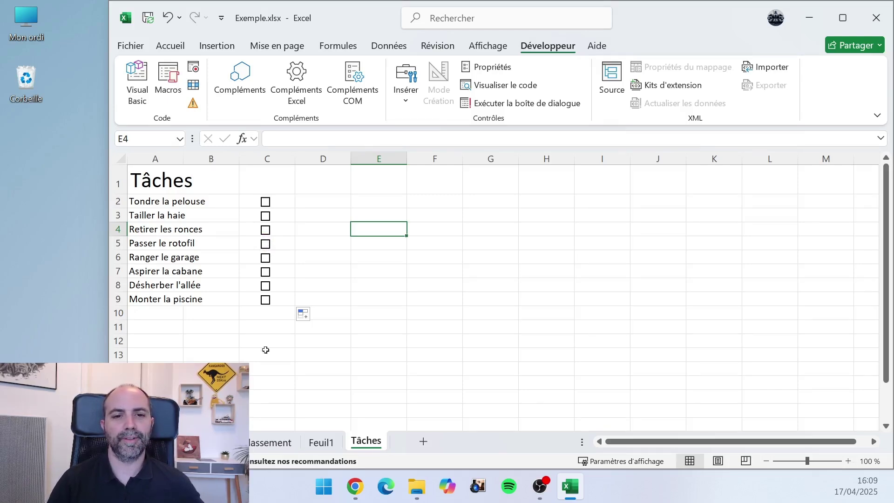
# Link the "Tondre la pelouse" checkbox in C2 to cell $D$2 through its control format settings
pyautogui.click(321, 201)
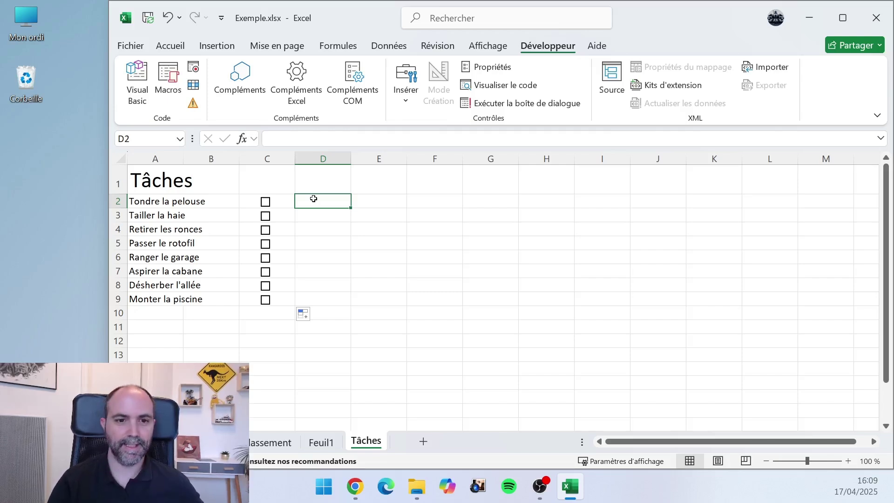
pyautogui.rightClick(266, 205)
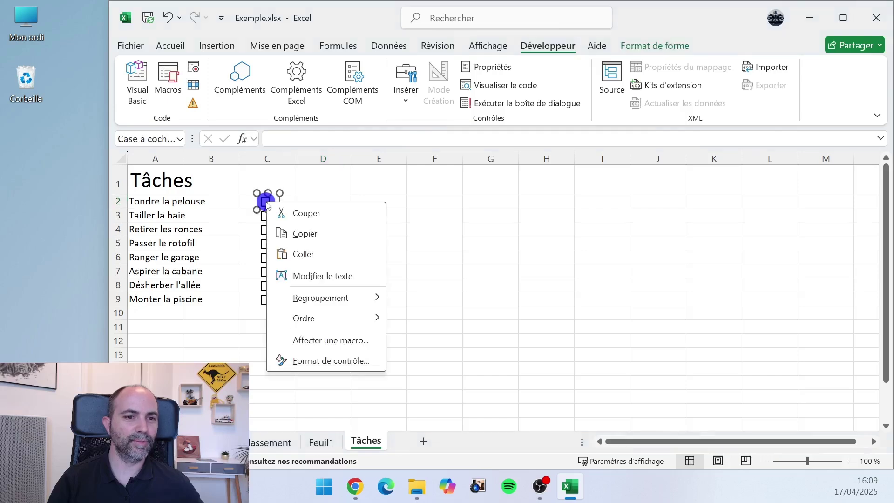
pyautogui.click(324, 362)
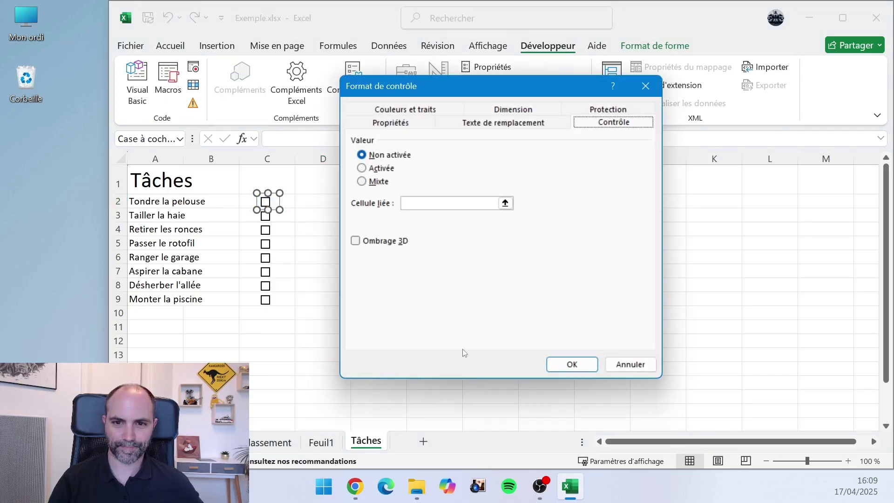
pyautogui.moveTo(504, 89); pyautogui.dragTo(556, 69)
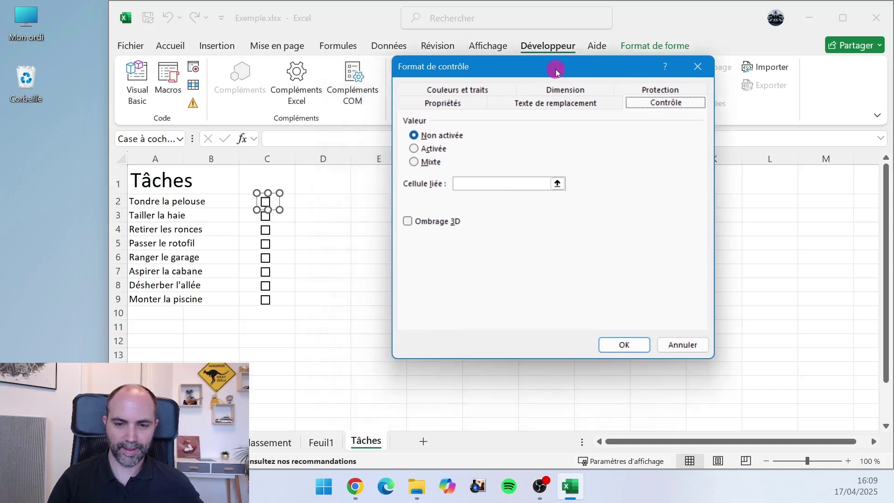
pyautogui.click(472, 181)
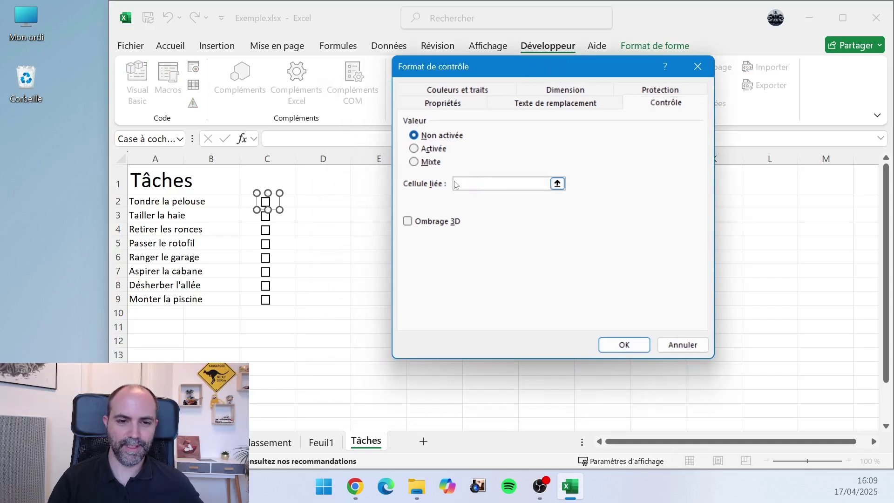
pyautogui.click(313, 204)
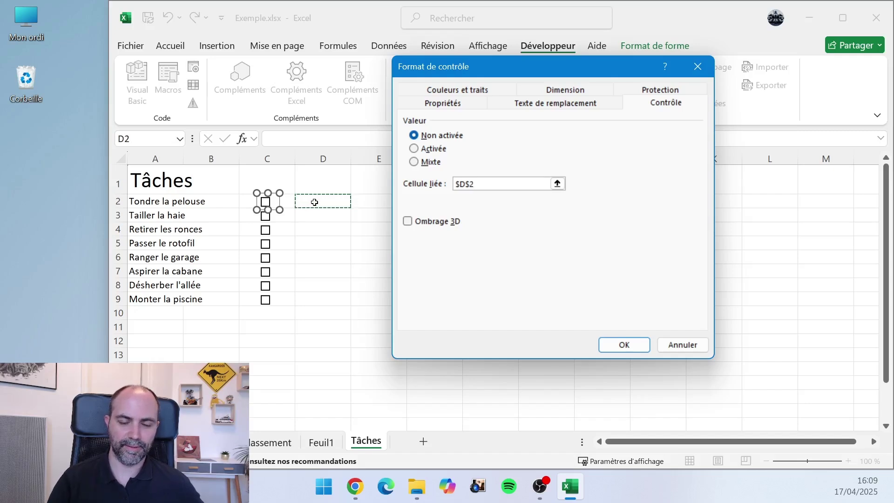
pyautogui.click(619, 344)
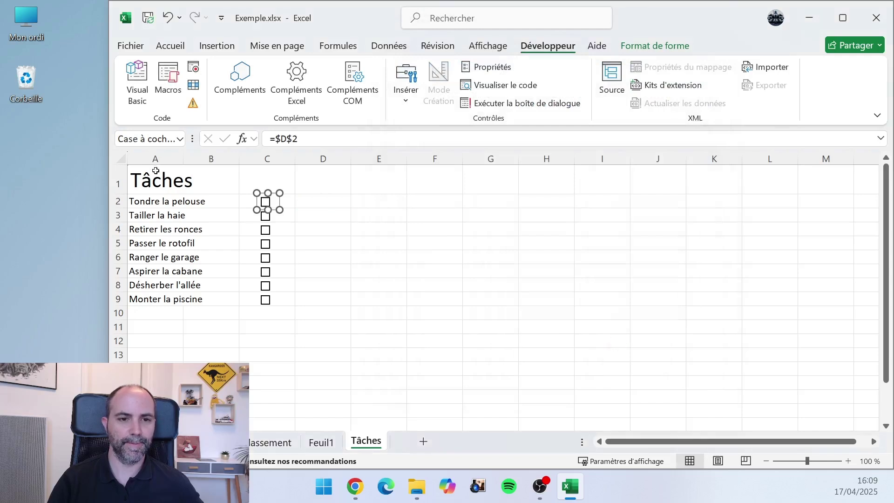
# Deselect the C2 checkbox, then tick and clear it to test its link to cell D2
pyautogui.click(265, 203)
pyautogui.click(342, 228)
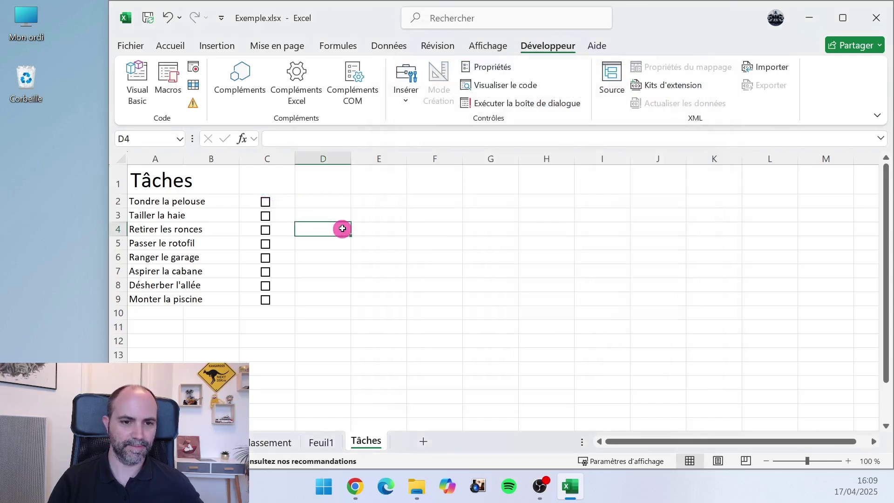
pyautogui.click(265, 202)
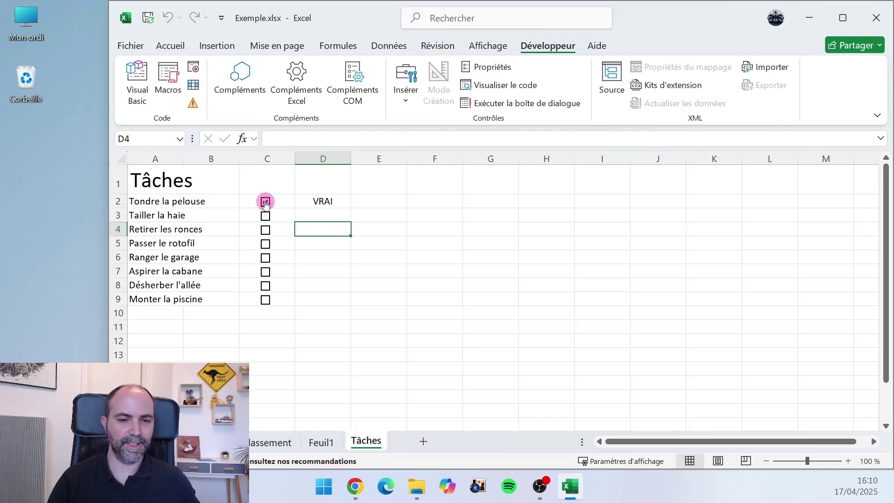
pyautogui.click(265, 202)
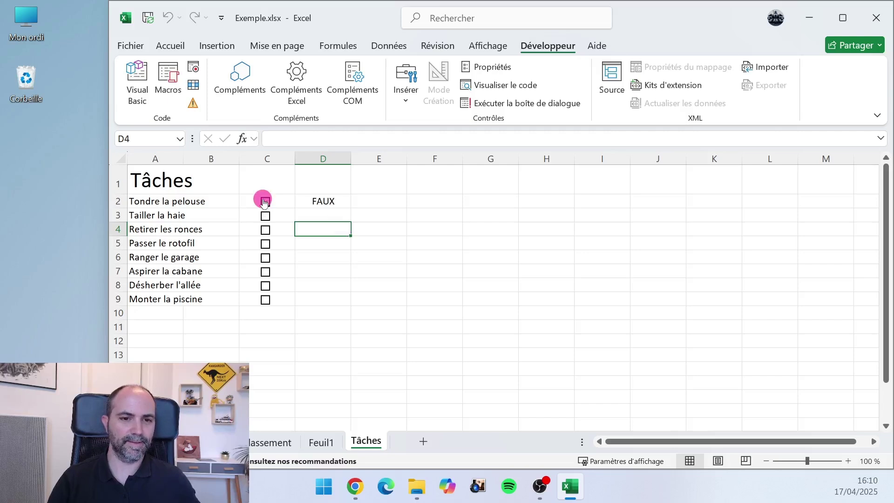
# Tick and clear the "Tondre la pelouse" checkbox repeatedly to check that D2 follows its state
pyautogui.click(265, 202)
pyautogui.click(265, 202)
pyautogui.click(265, 202)
pyautogui.click(265, 202)
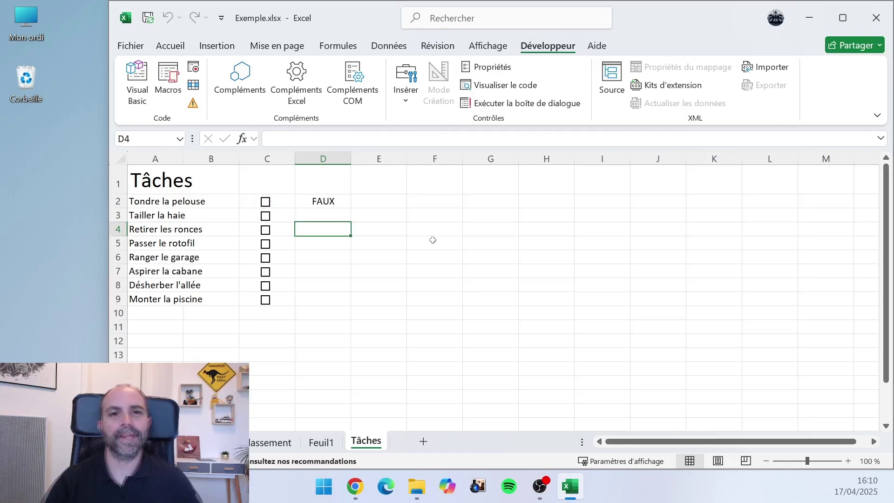
# Link the "Tailler la haie" checkbox in C3 to cell $D$3 through its control format settings
pyautogui.rightClick(265, 216)
pyautogui.click(309, 374)
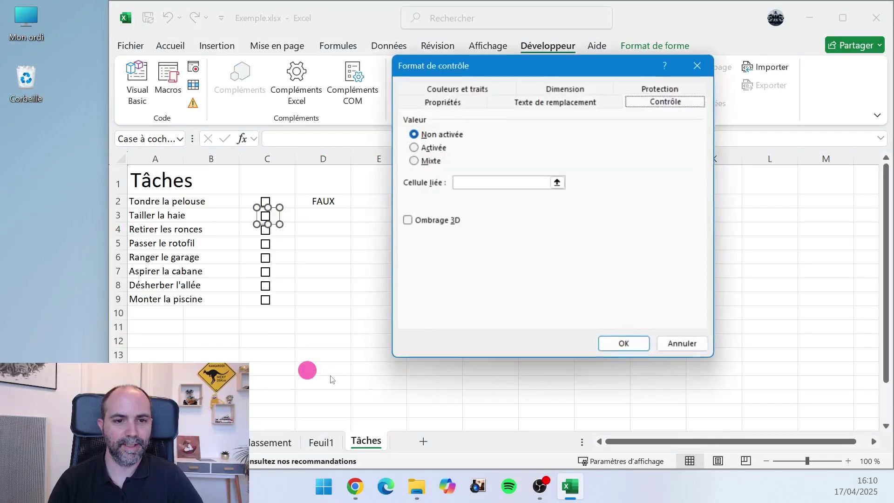
pyautogui.click(469, 181)
pyautogui.click(324, 214)
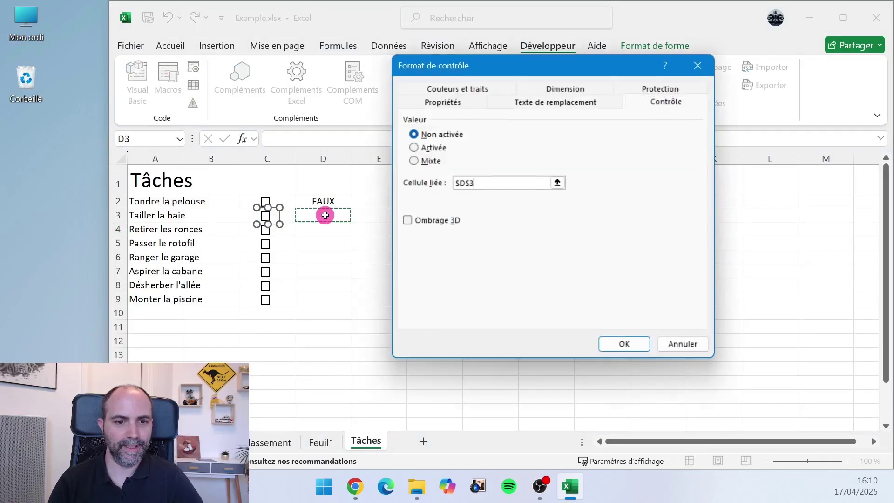
pyautogui.click(620, 342)
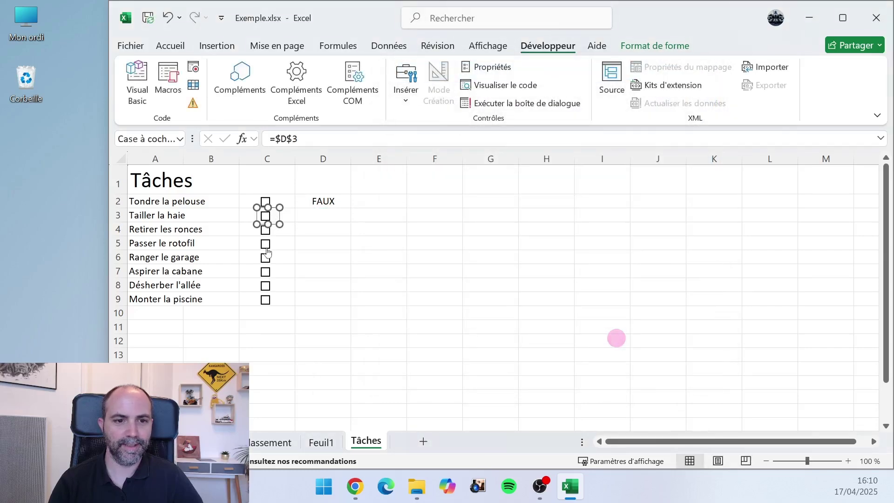
pyautogui.rightClick(267, 230)
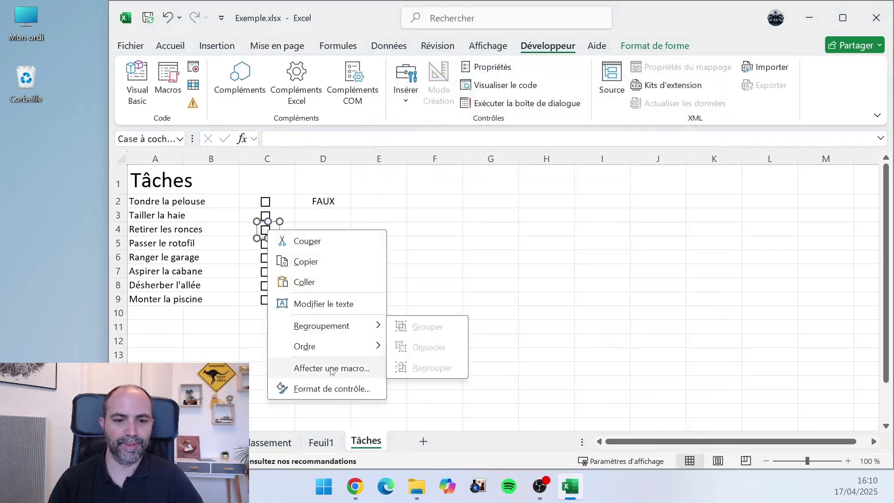
pyautogui.click(331, 368)
pyautogui.press('Escape')
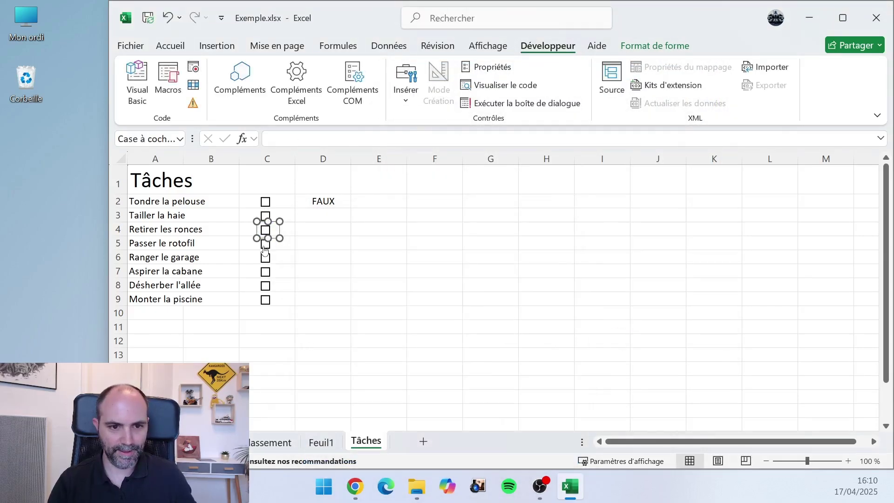
# Link the "Retirer les ronces" checkbox in C4 to cell $D$4 through its control format settings, then deselect it
pyautogui.rightClick(263, 230)
pyautogui.click(347, 388)
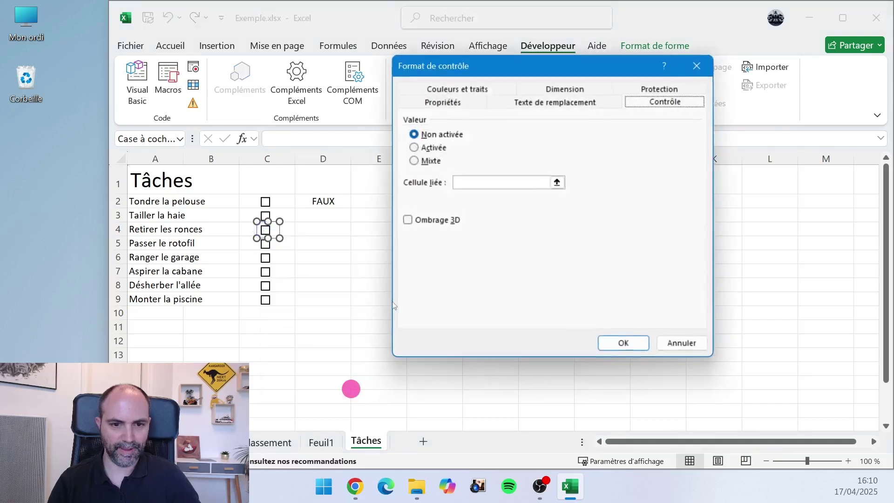
pyautogui.click(459, 181)
pyautogui.click(315, 229)
pyautogui.click(624, 345)
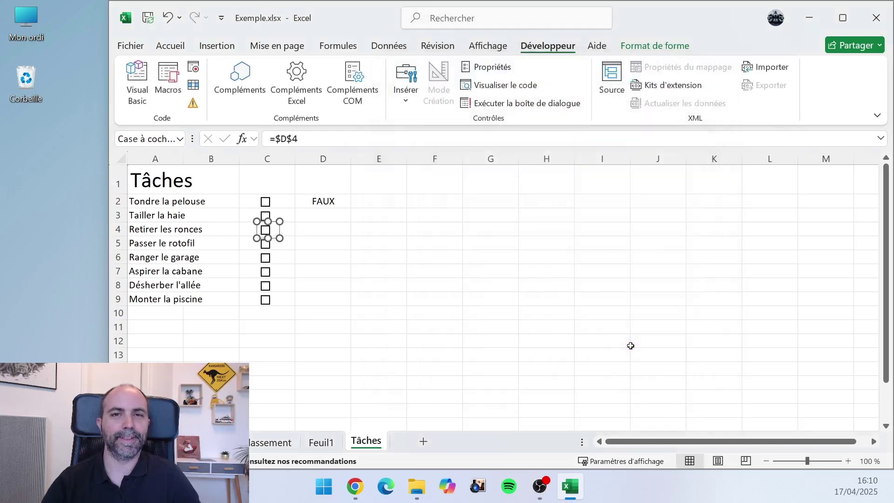
pyautogui.click(435, 229)
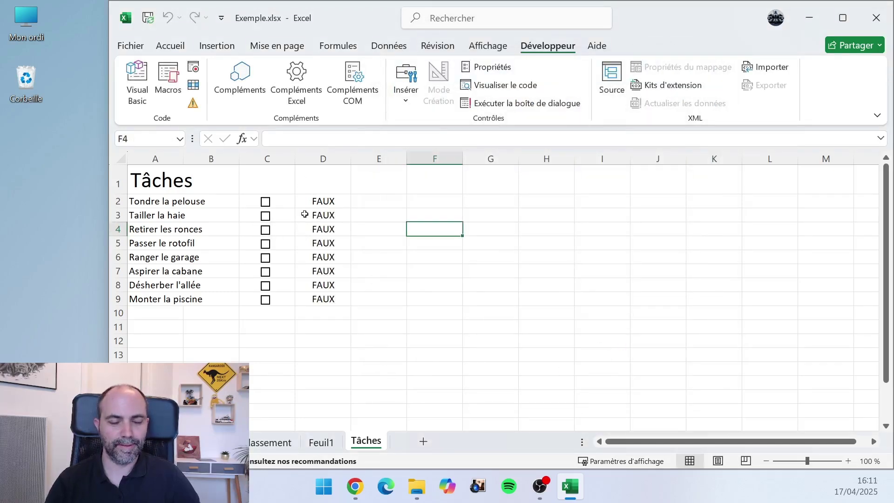
# Test the linked checkboxes by ticking and clearing several tasks, including "Ranger le garage", "Désherber l'allée" and "Monter la piscine"
pyautogui.click(265, 258)
pyautogui.click(265, 286)
pyautogui.click(265, 299)
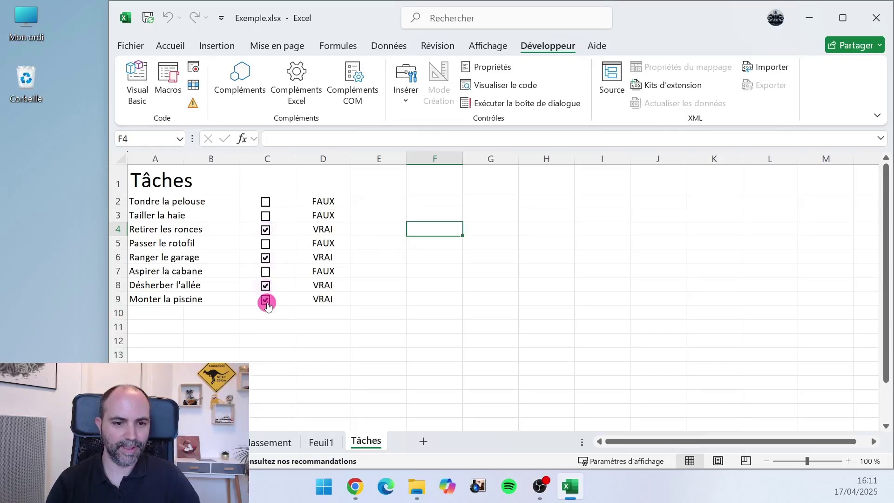
pyautogui.click(265, 257)
pyautogui.click(265, 216)
pyautogui.click(265, 230)
pyautogui.click(265, 202)
pyautogui.click(265, 257)
pyautogui.click(265, 244)
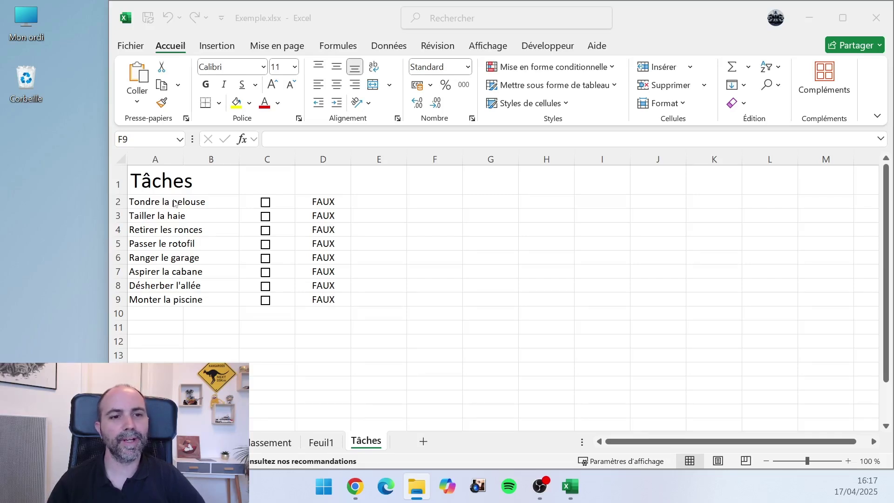
# Start a formula-based conditional formatting rule for A2:D9 with the formula =$D2=VRAI
pyautogui.moveTo(175, 202); pyautogui.dragTo(326, 299)
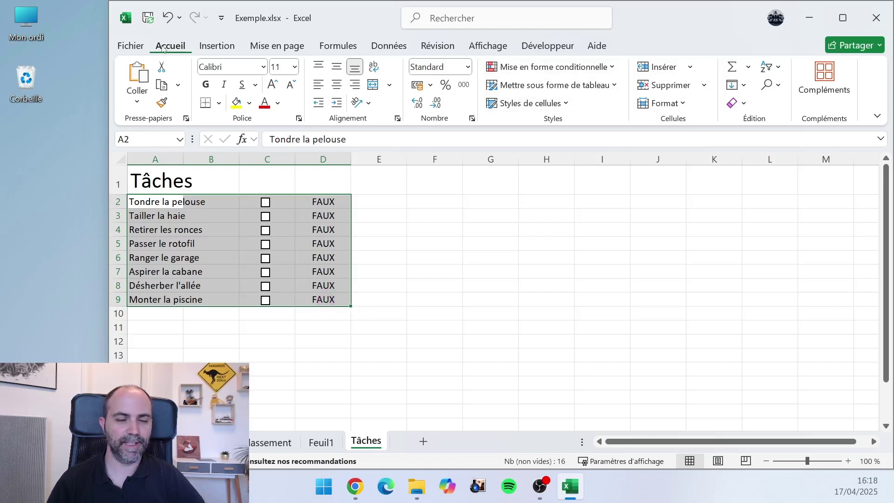
pyautogui.click(532, 73)
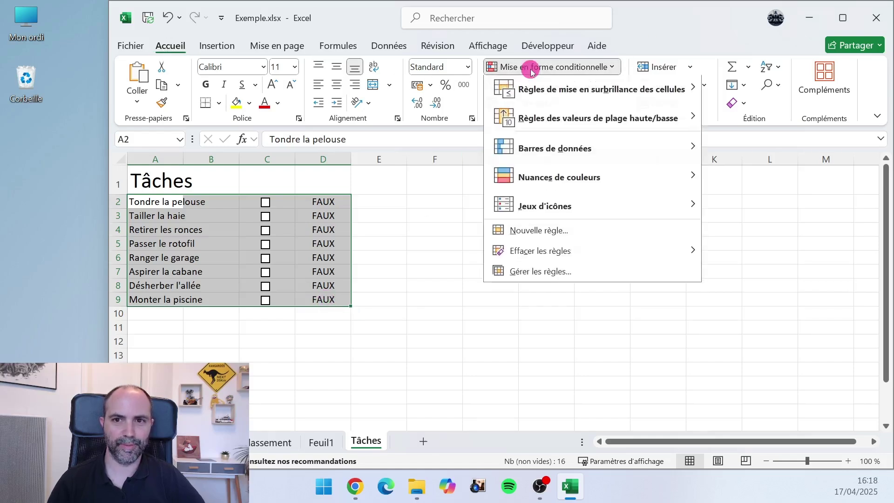
pyautogui.click(530, 234)
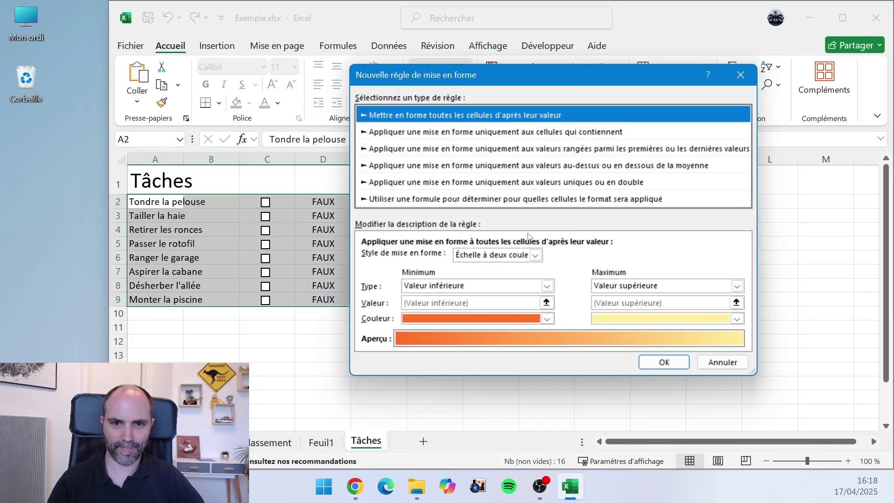
pyautogui.click(418, 200)
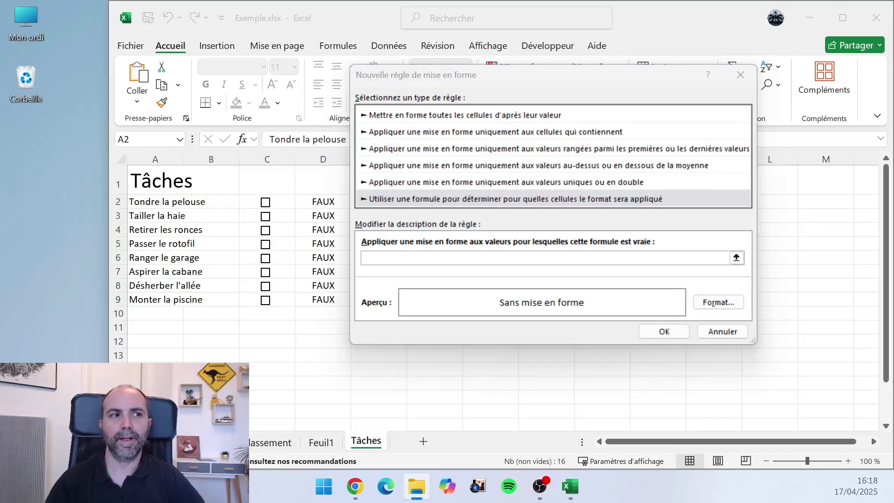
pyautogui.click(389, 259)
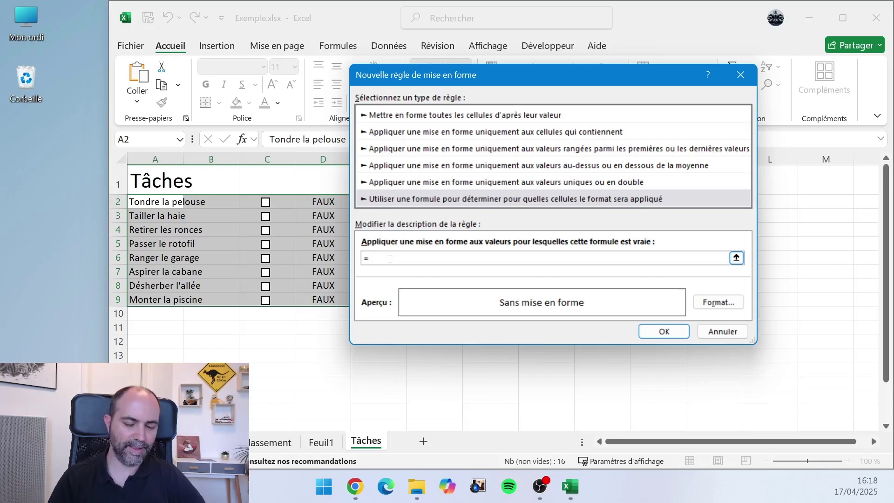
pyautogui.click(324, 204)
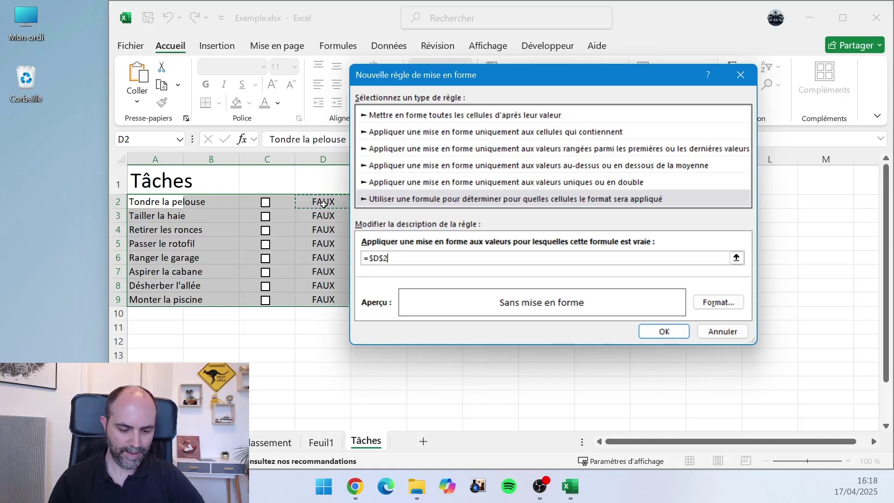
pyautogui.write('=VRAI')
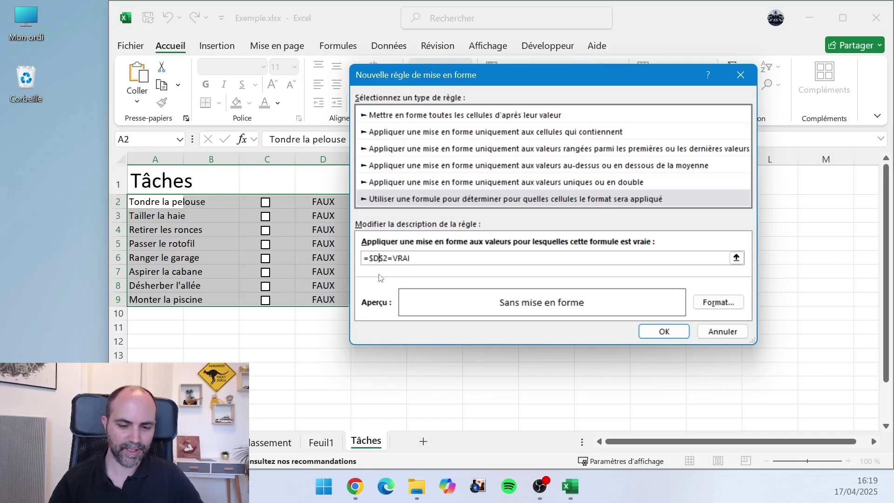
pyautogui.press('Delete')
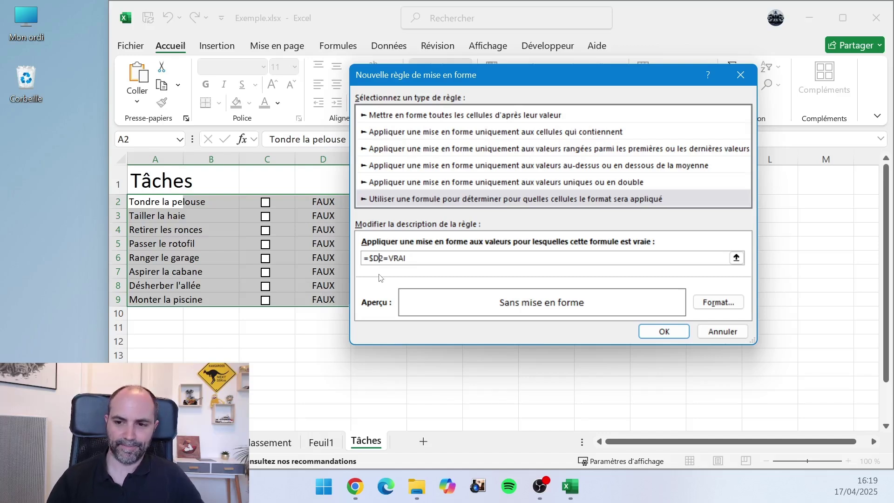
# Give the =$D2=VRAI rule a light green background fill and apply it to the task list
pyautogui.click(718, 302)
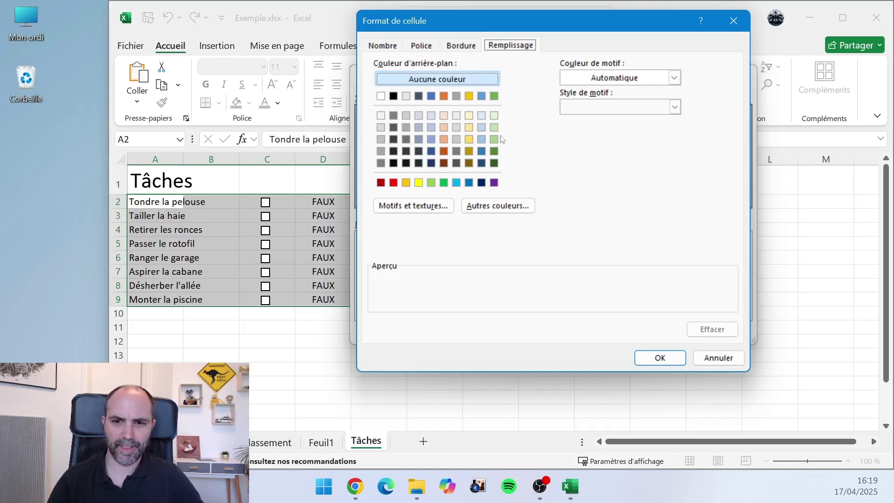
pyautogui.click(494, 128)
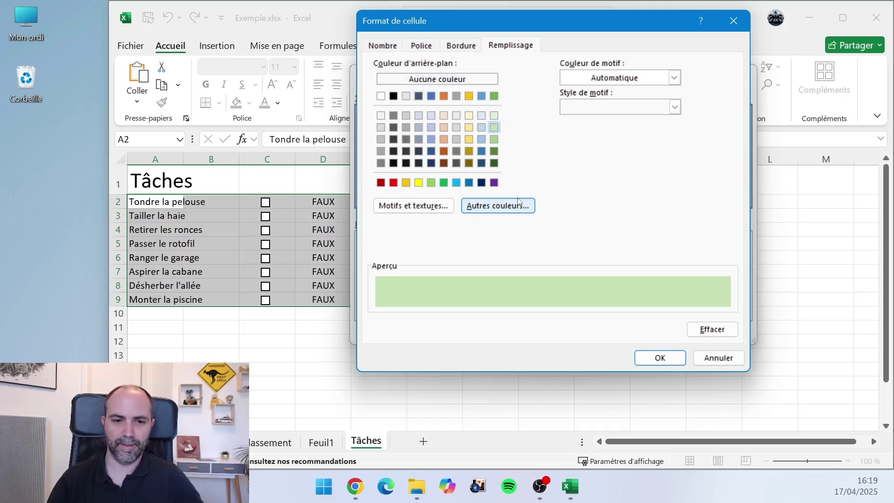
pyautogui.click(665, 357)
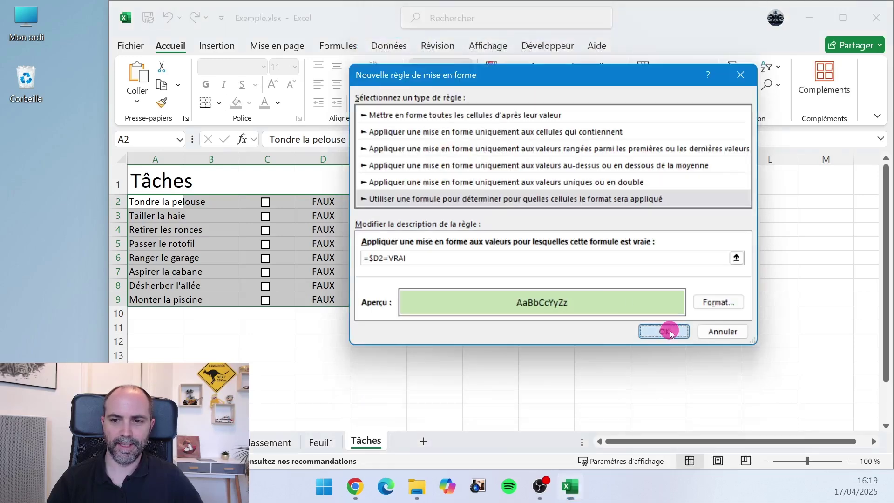
pyautogui.click(669, 331)
# Deselect the list and tick the "Tailler la haie" and "Ranger le garage" checkboxes to test the green formatting
pyautogui.click(376, 258)
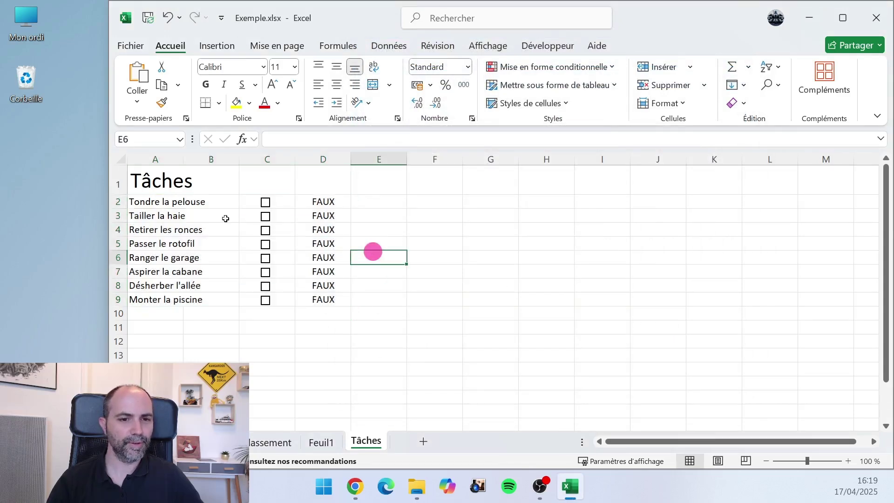
pyautogui.click(265, 216)
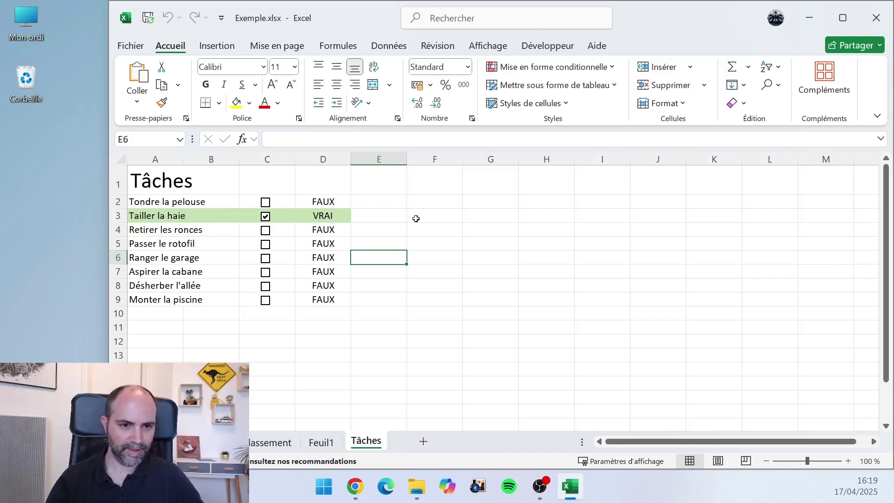
pyautogui.click(265, 259)
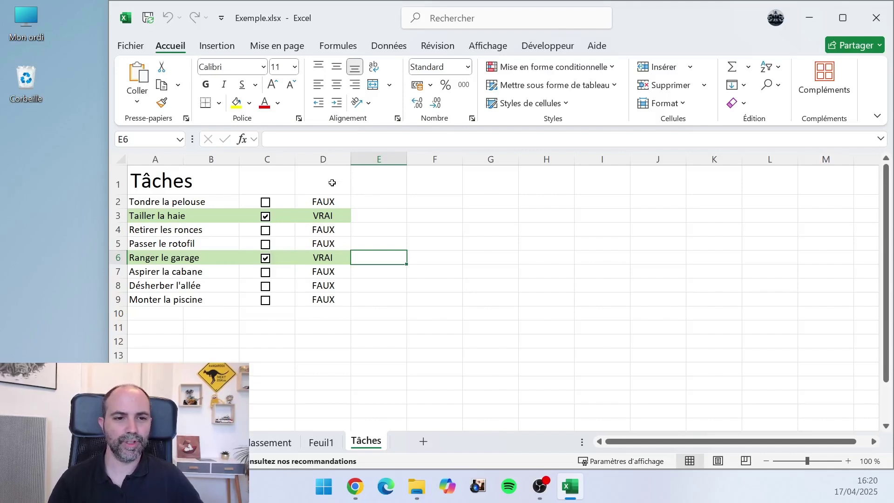
# Start a second formula-based conditional formatting rule for A2:D9 with the formula =$D2=FAUX
pyautogui.moveTo(159, 200); pyautogui.dragTo(330, 300)
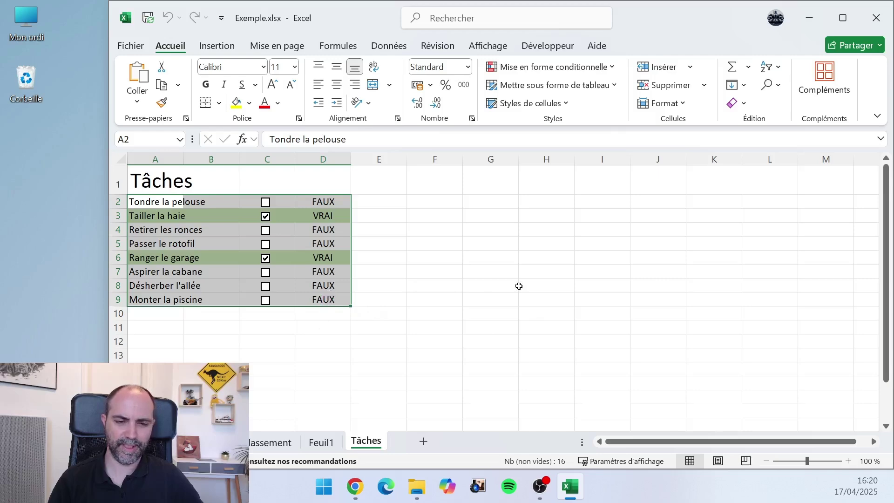
pyautogui.click(557, 66)
pyautogui.click(530, 234)
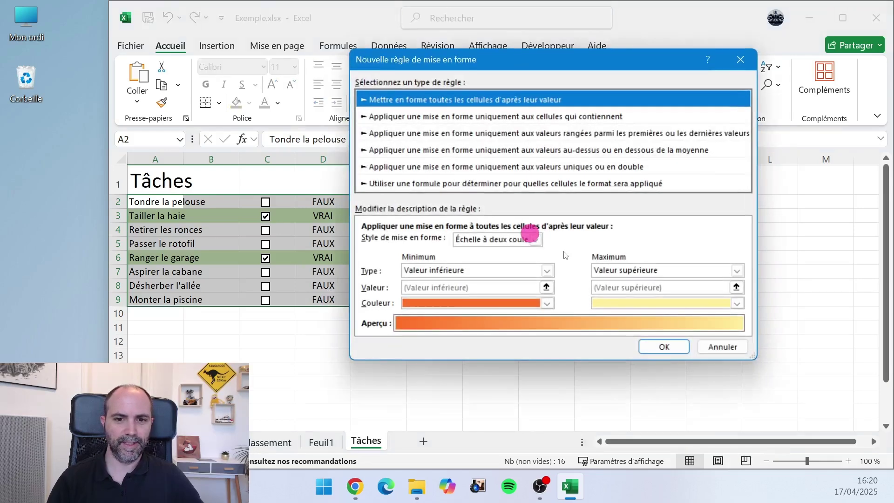
pyautogui.click(417, 184)
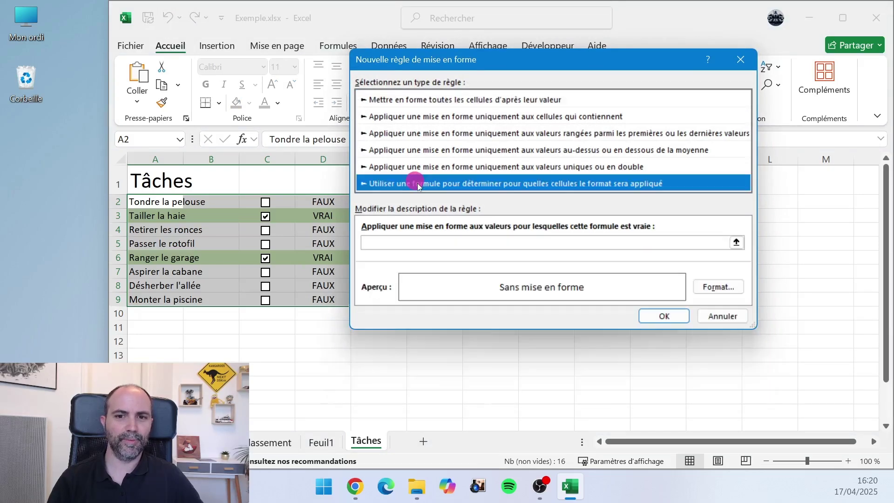
pyautogui.click(407, 243)
pyautogui.write('=')
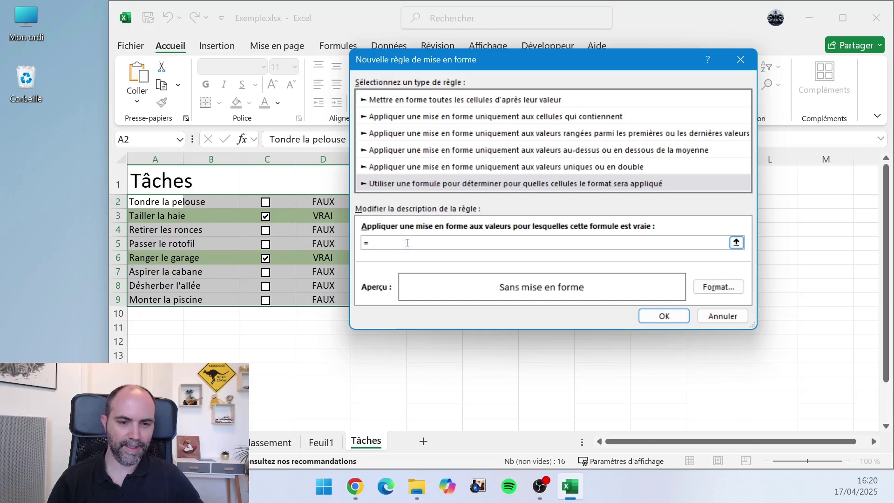
pyautogui.click(322, 202)
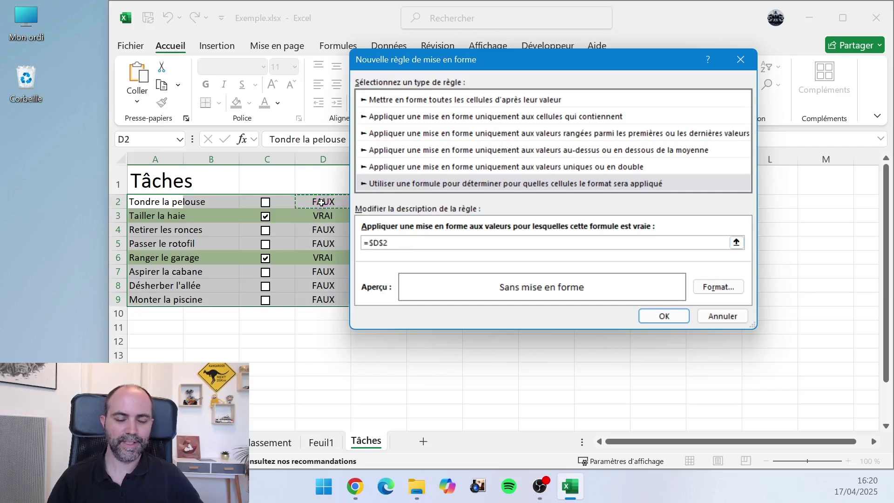
pyautogui.write('=FAUX')
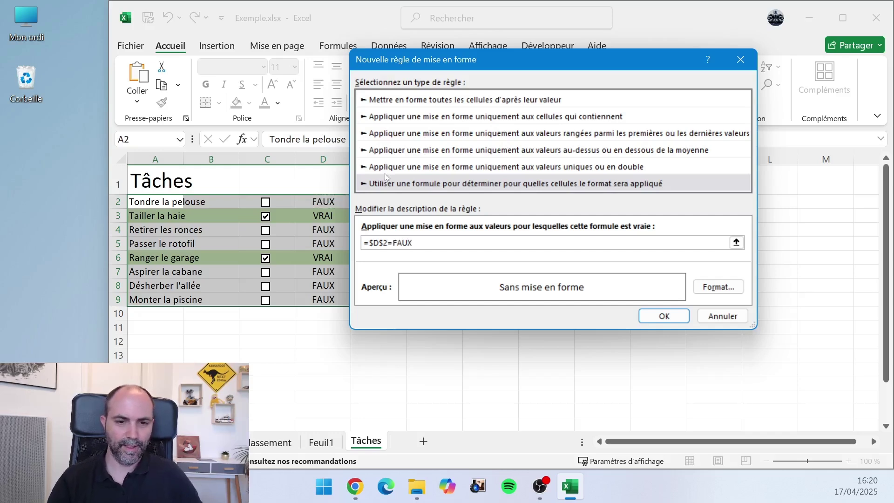
pyautogui.click(378, 243)
pyautogui.press('Delete')
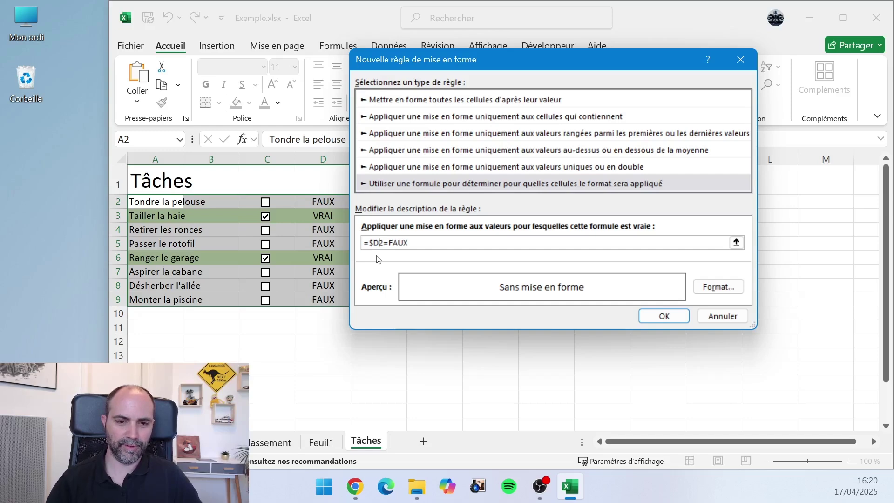
# Give the =$D2=FAUX rule a light orange background fill, apply it to the task list, and deselect the list
pyautogui.click(719, 286)
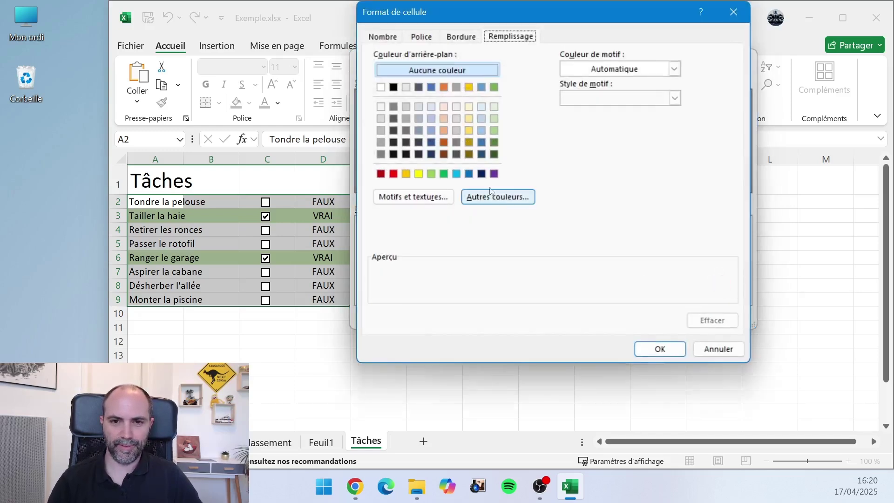
pyautogui.click(443, 118)
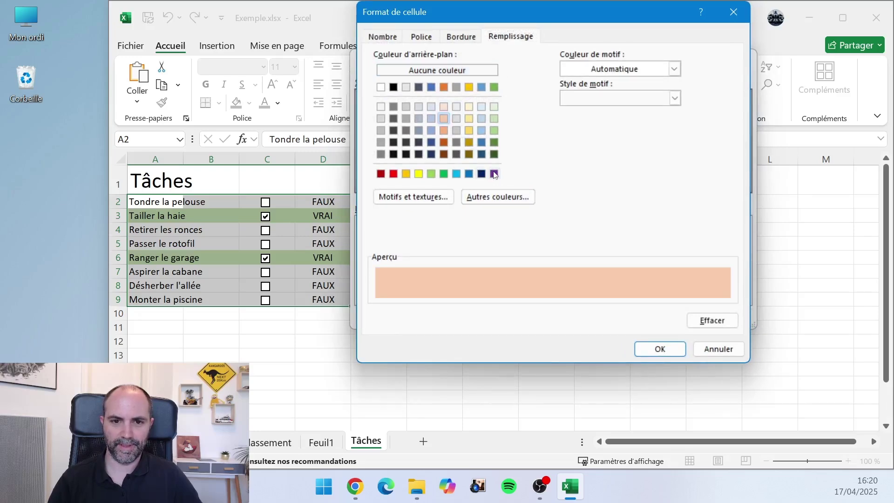
pyautogui.click(665, 349)
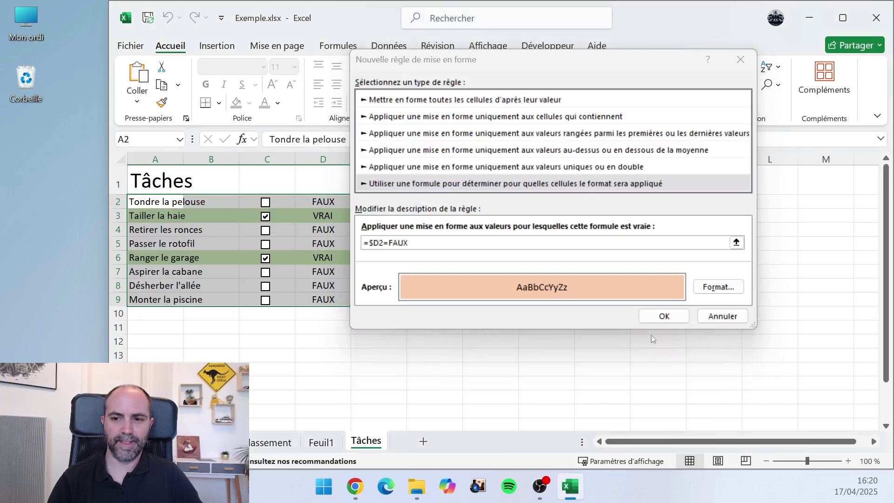
pyautogui.click(664, 316)
pyautogui.click(440, 280)
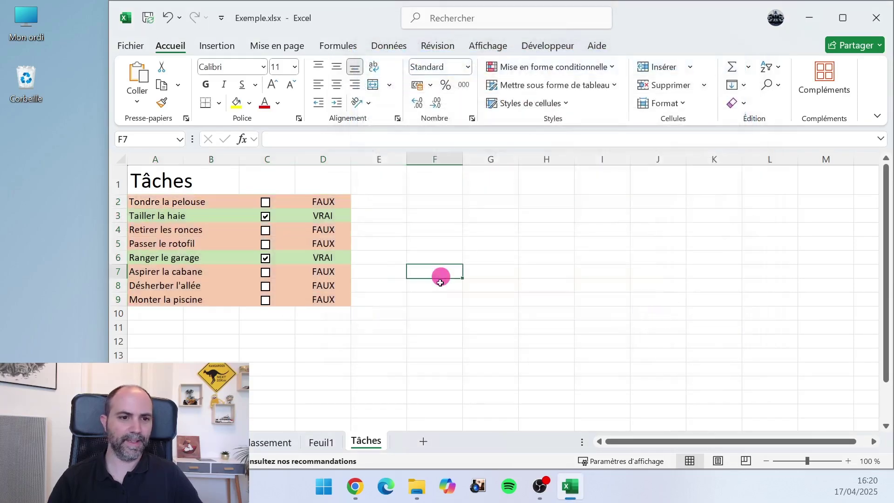
# Test both color rules by unticking and reticking "Tailler la haie", then ticking "Aspirer la cabane"
pyautogui.click(266, 218)
pyautogui.click(266, 217)
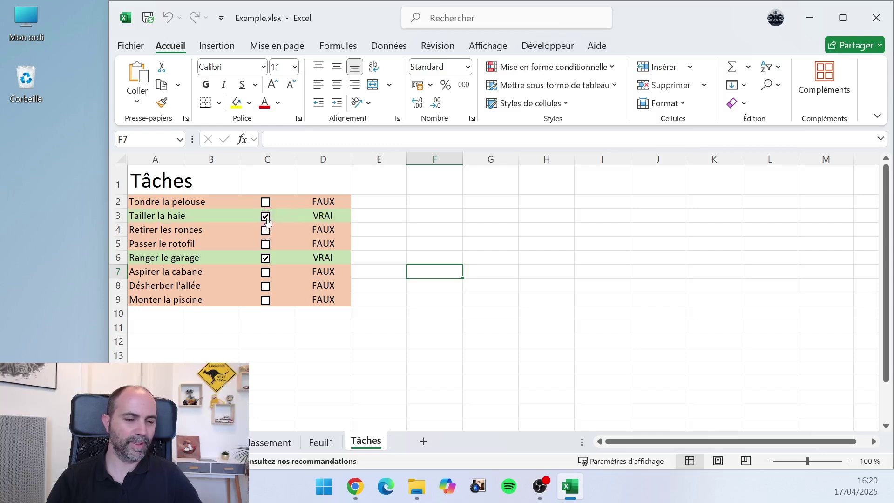
pyautogui.click(265, 273)
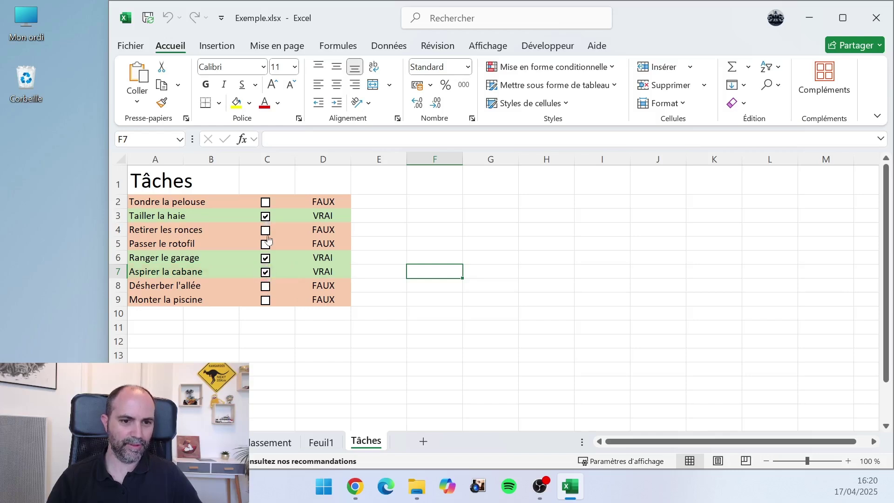
pyautogui.click(489, 301)
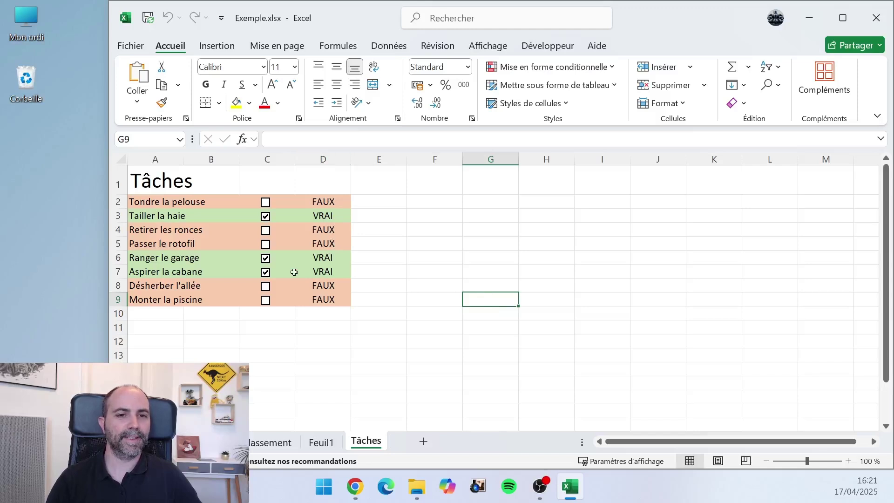
# Hide column D containing the VRAI/FAUX values linked to the checkboxes
pyautogui.rightClick(324, 160)
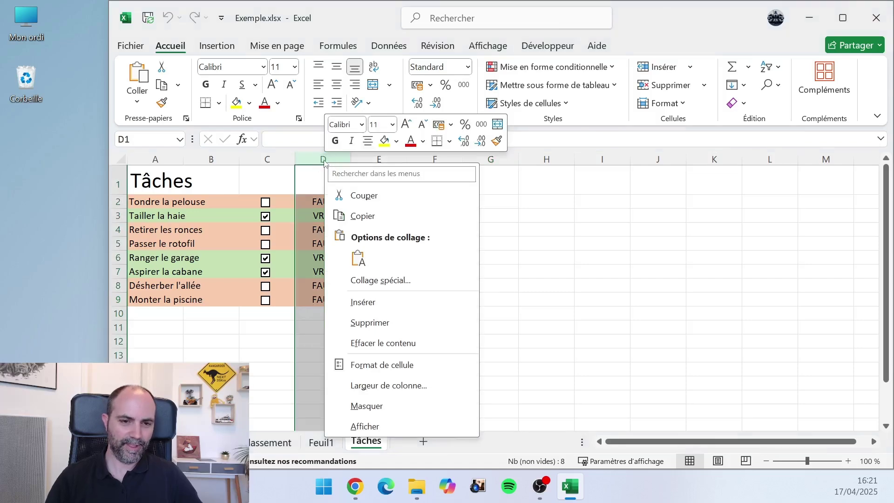
pyautogui.click(379, 405)
pyautogui.click(391, 257)
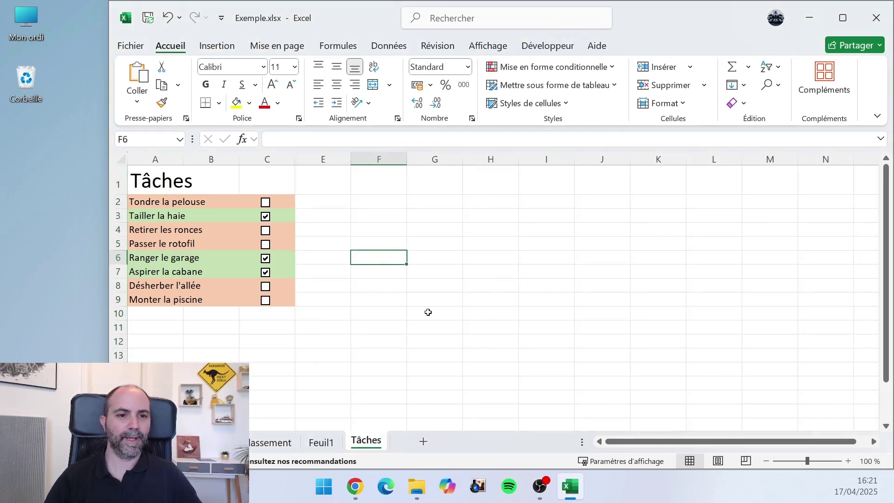
# Tick the "Tondre la pelouse", "Retirer les ronces", "Passer le rotofil" and "Désherber l'allée" checkboxes
pyautogui.click(265, 203)
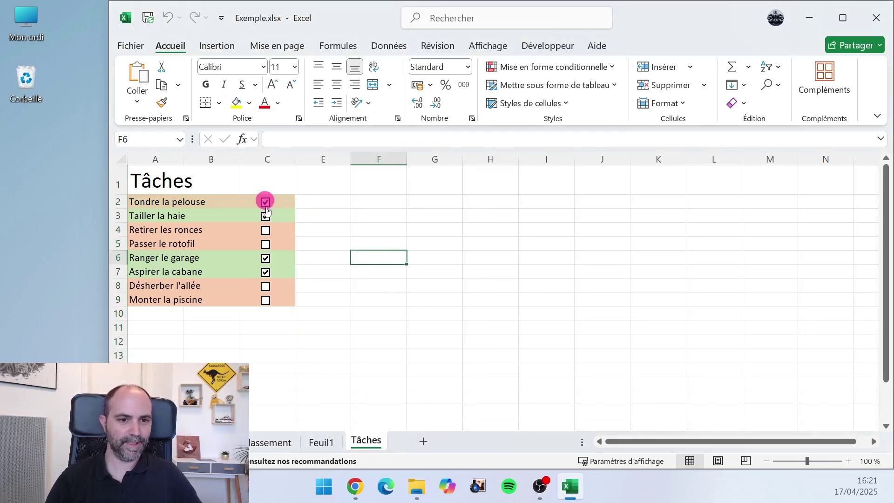
pyautogui.click(266, 232)
pyautogui.click(265, 244)
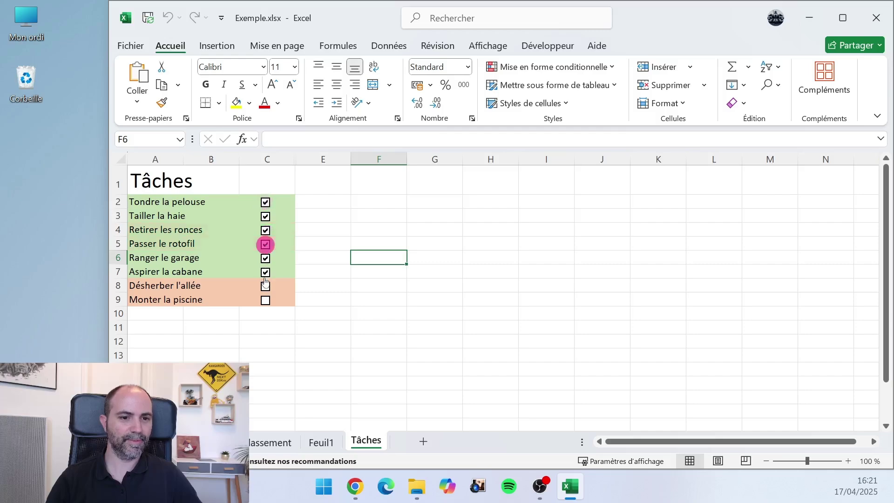
pyautogui.click(265, 286)
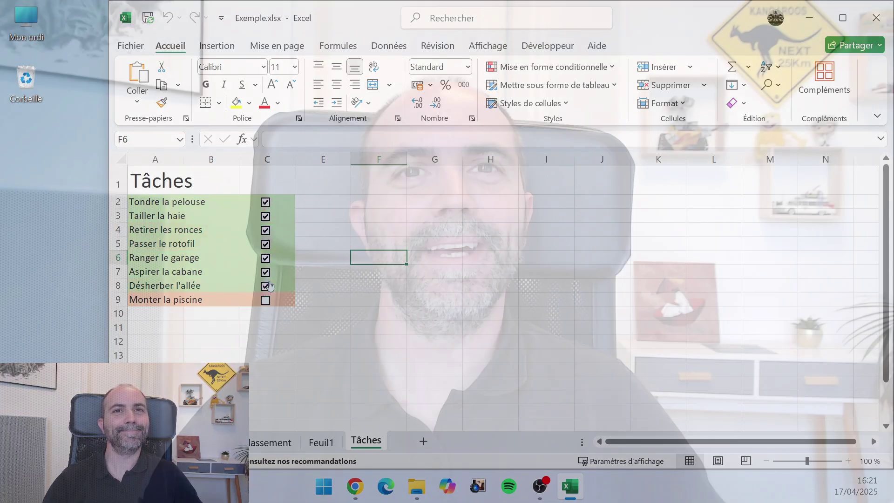